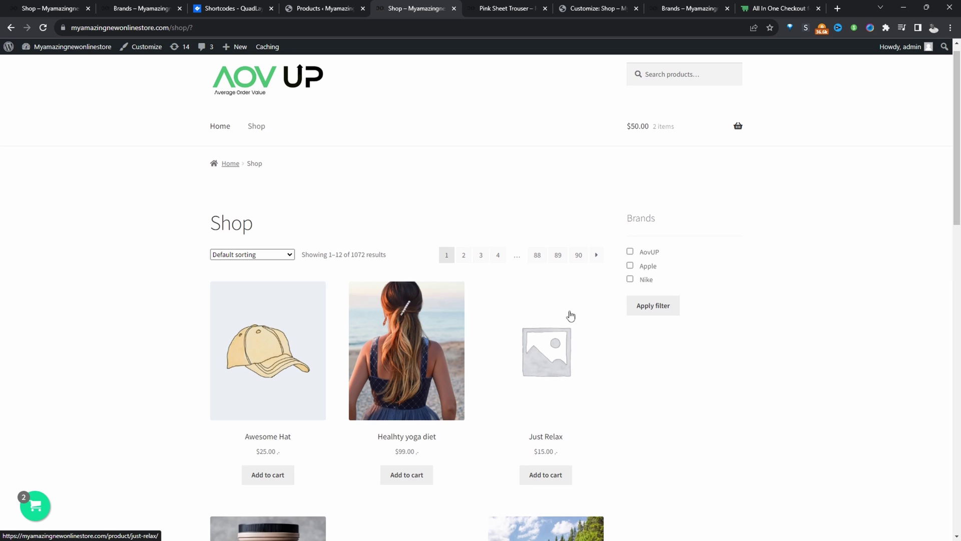
{"action": "scroll", "coordinate": [655, 299], "scroll_direction": "down", "scroll_amount": 1}
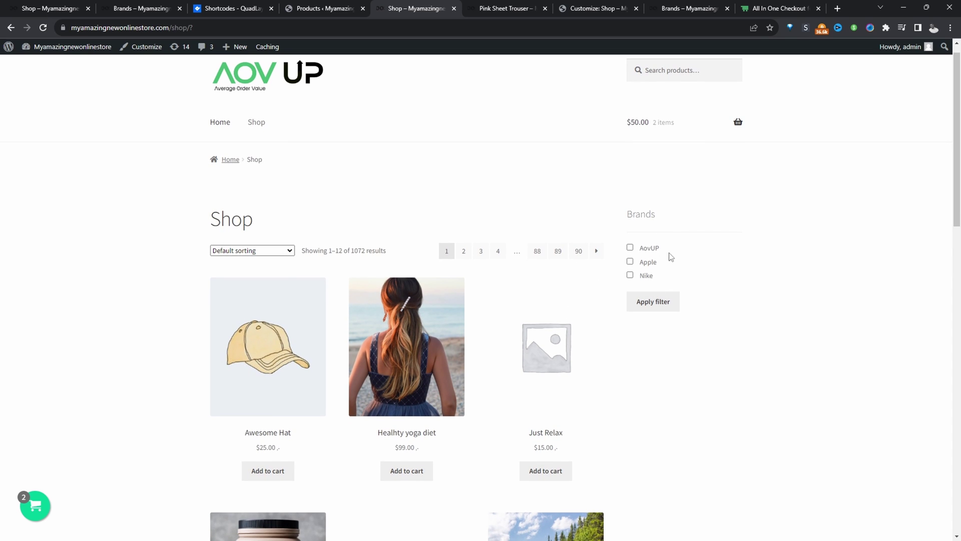
Step: Filter the shop to the Apple brand, then bring up the Brands A–Z page
{"action": "left_click", "coordinate": [630, 262]}
{"action": "left_click", "coordinate": [650, 301]}
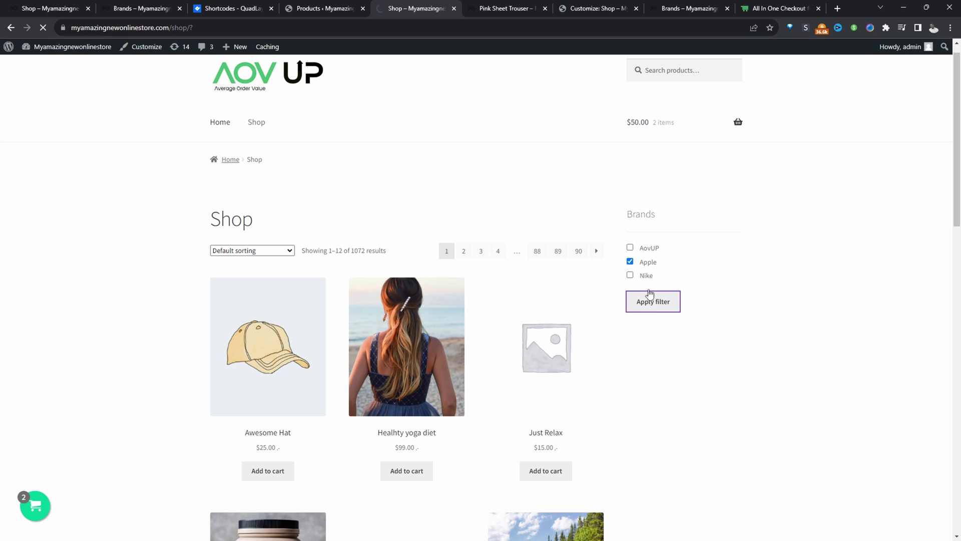
{"action": "left_click_drag", "start_coordinate": [141, 8], "coordinate": [409, 13]}
{"action": "left_click", "coordinate": [409, 11]}
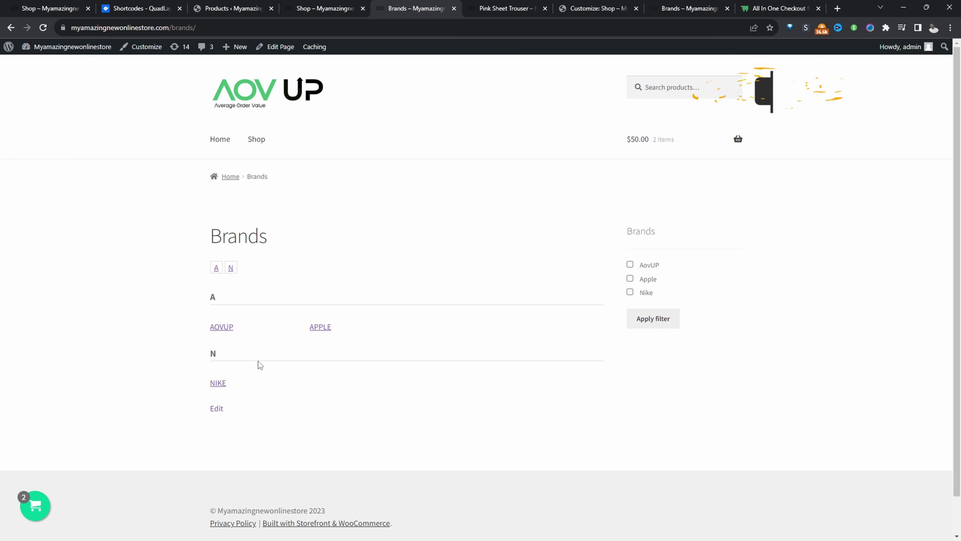
Step: Show the Pink Sheet Trouser product's Brand tab, which lists Nike
{"action": "left_click", "coordinate": [526, 7]}
{"action": "scroll", "coordinate": [461, 364], "scroll_direction": "down", "scroll_amount": 4}
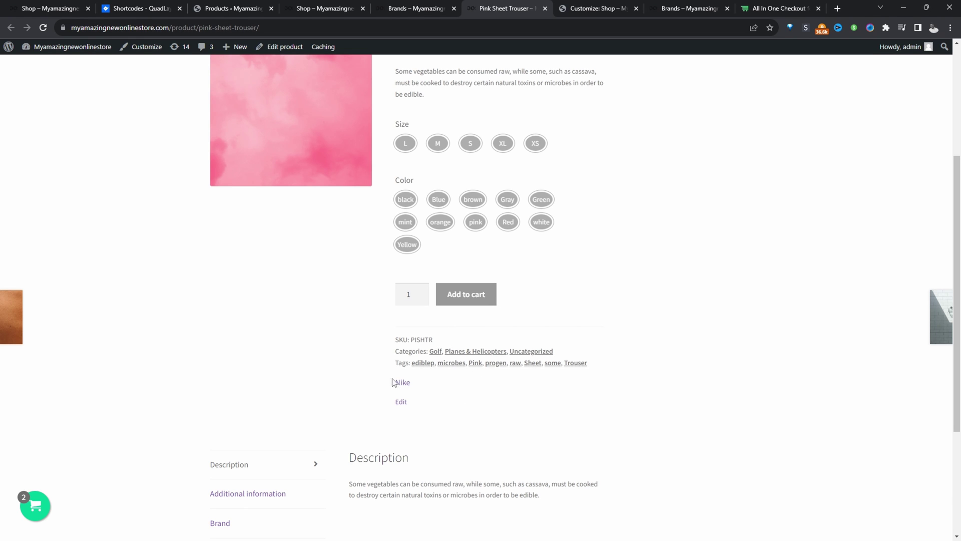
{"action": "scroll", "coordinate": [408, 389], "scroll_direction": "down", "scroll_amount": 3}
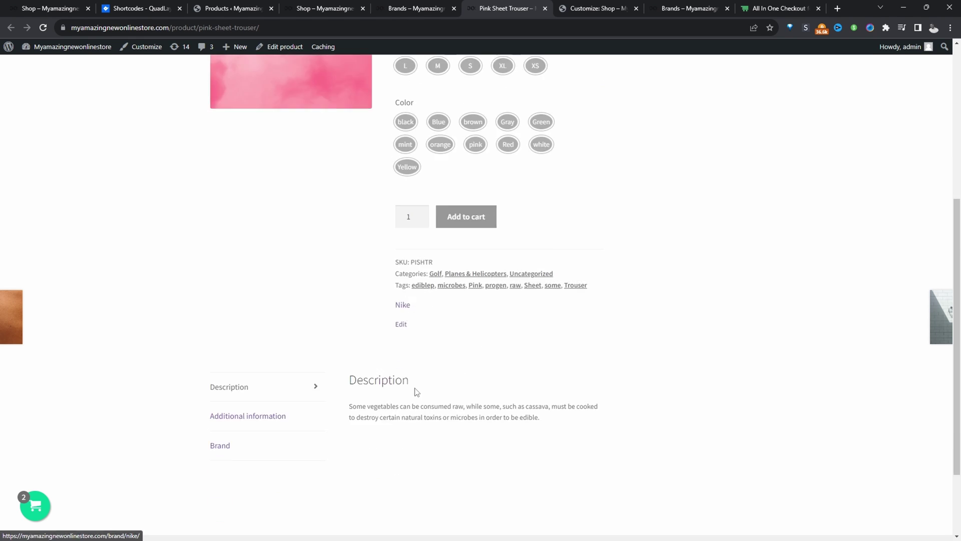
{"action": "left_click", "coordinate": [222, 367]}
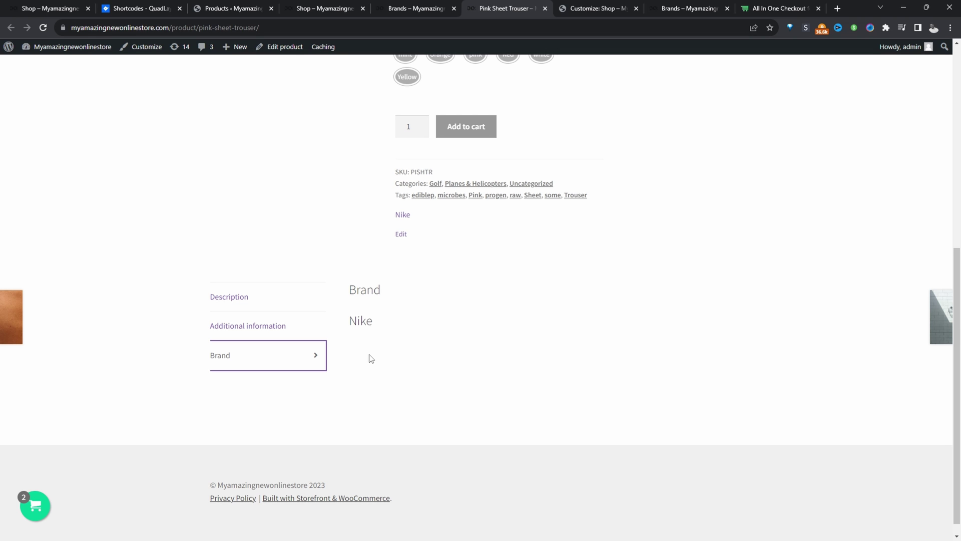
{"action": "scroll", "coordinate": [371, 359], "scroll_direction": "up", "scroll_amount": 5}
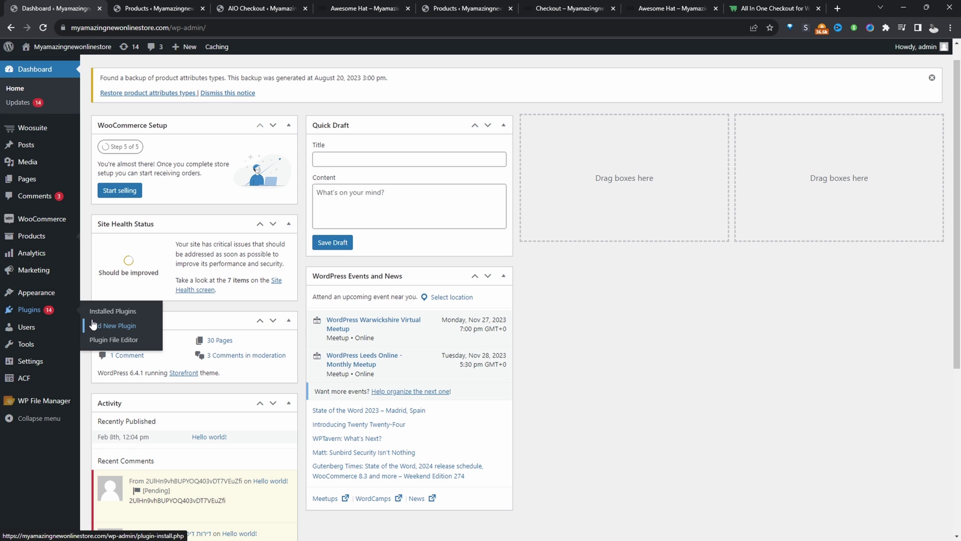
Step: Search the Add New Plugin screen for 'brands'
{"action": "left_click", "coordinate": [84, 326]}
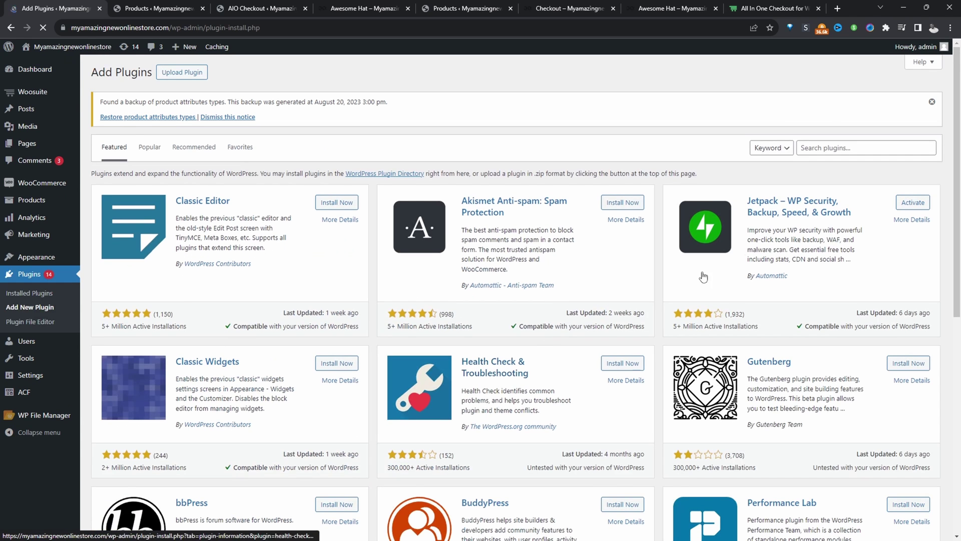
{"action": "left_click", "coordinate": [819, 148]}
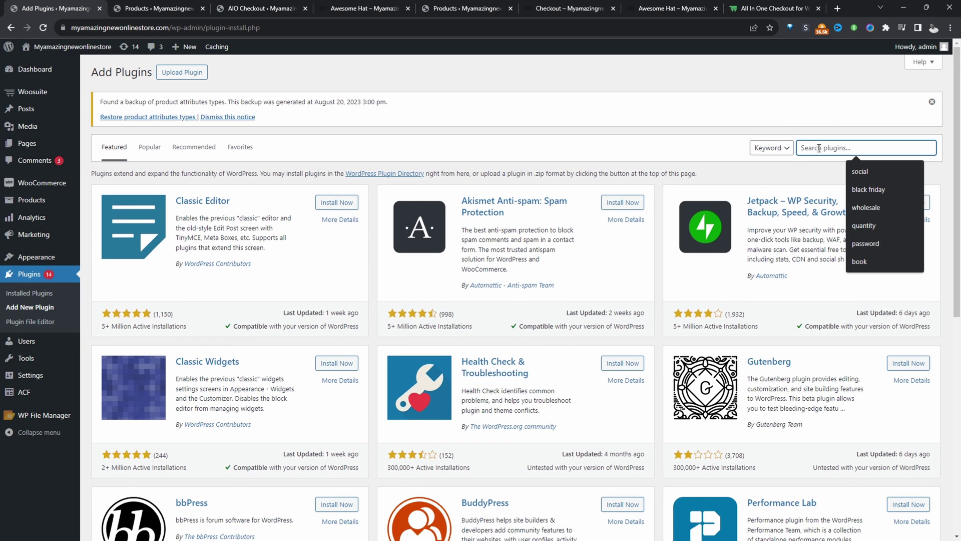
{"action": "type", "text": "brands"}
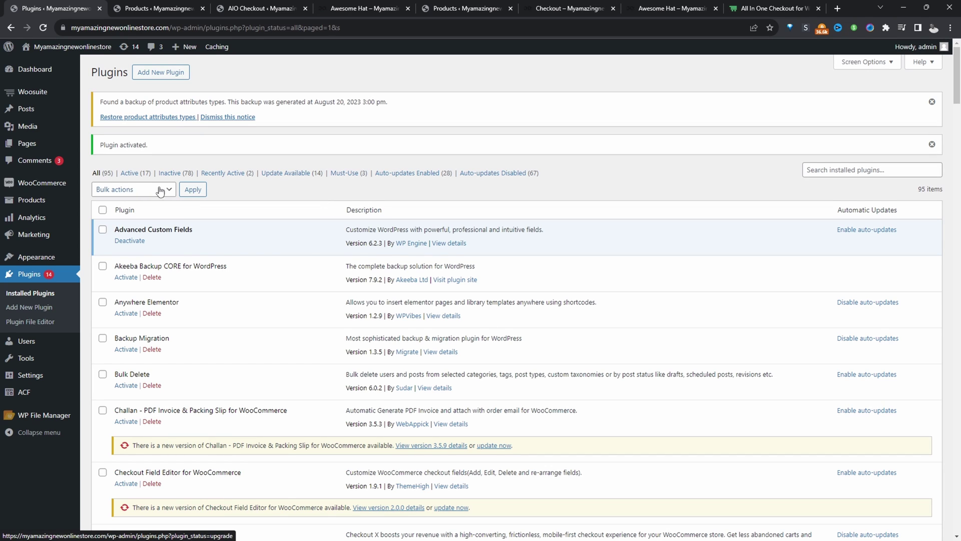
Step: Review WooCommerce Brands settings: slug 'brand', thumbnail logo size, Brands page left unset
{"action": "mouse_move", "coordinate": [70, 185]}
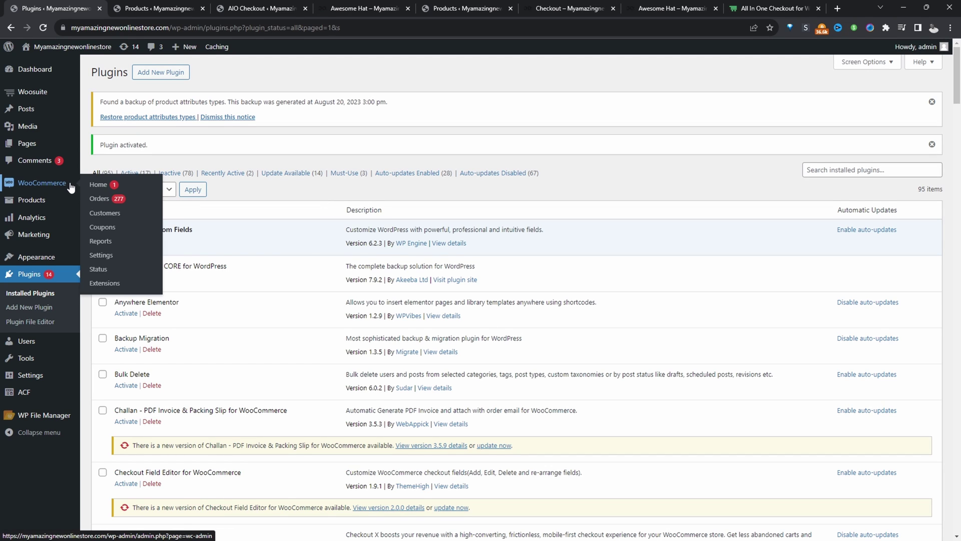
{"action": "left_click", "coordinate": [101, 255]}
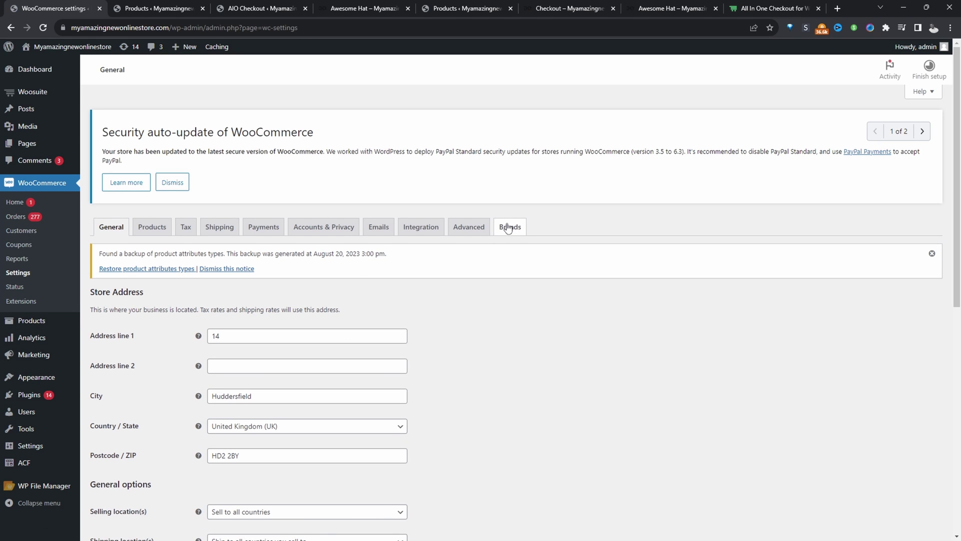
{"action": "left_click", "coordinate": [510, 227]}
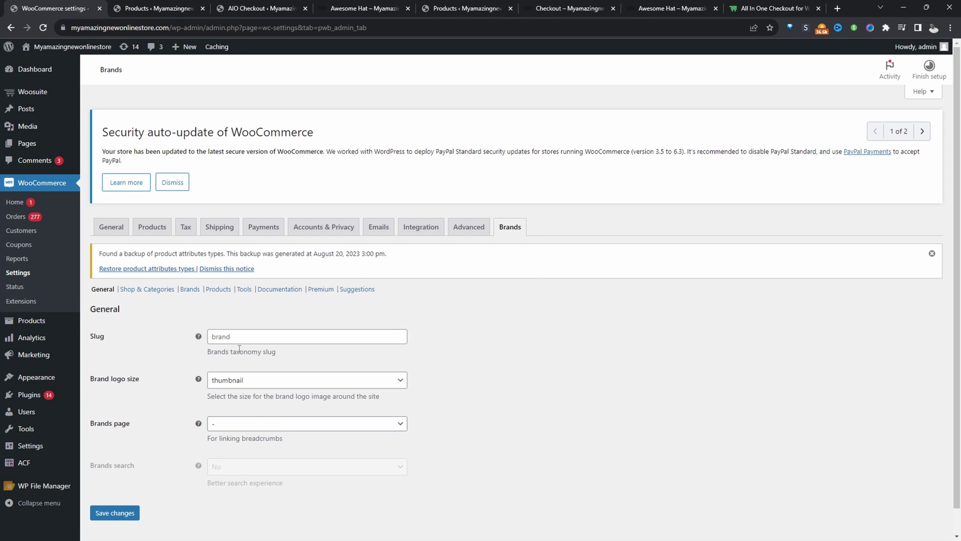
{"action": "left_click", "coordinate": [241, 338]}
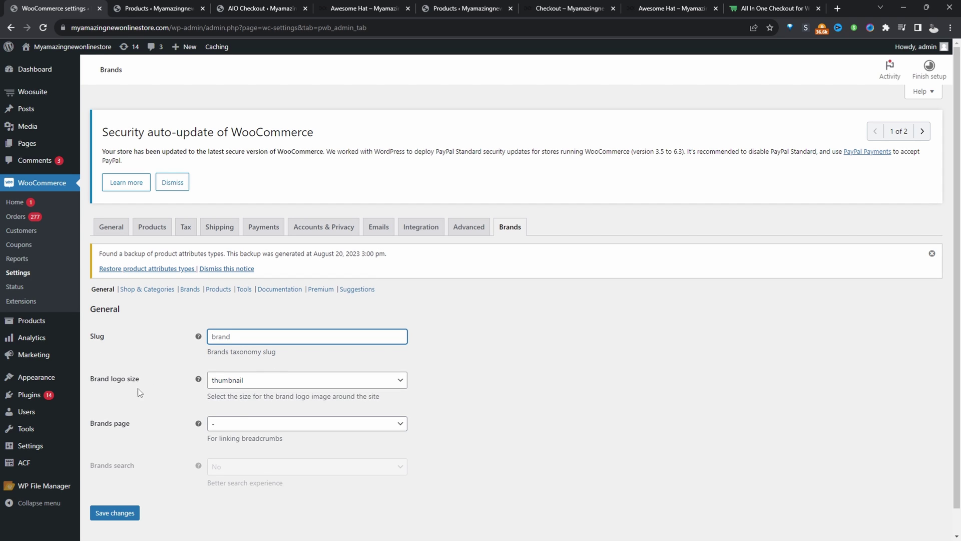
{"action": "left_click", "coordinate": [232, 384]}
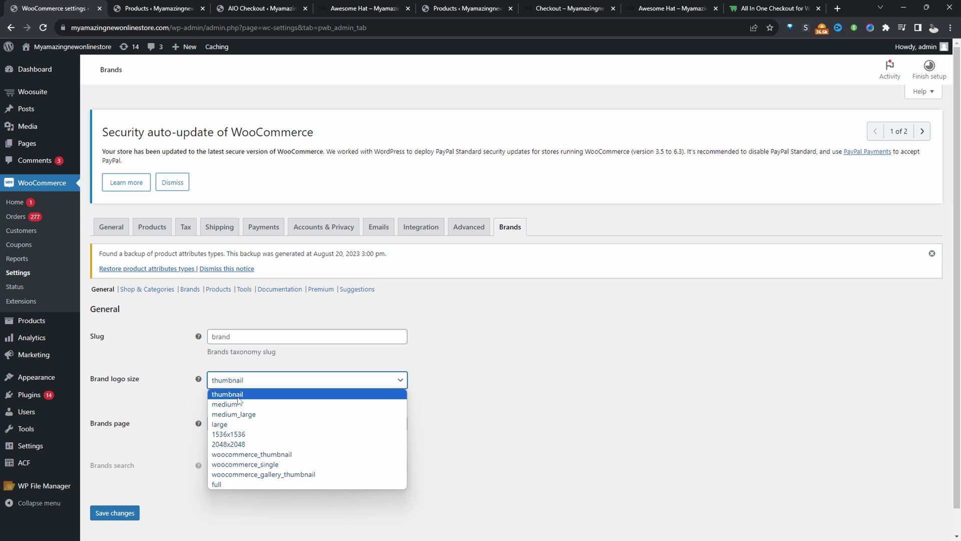
{"action": "left_click", "coordinate": [160, 398]}
{"action": "left_click", "coordinate": [246, 424]}
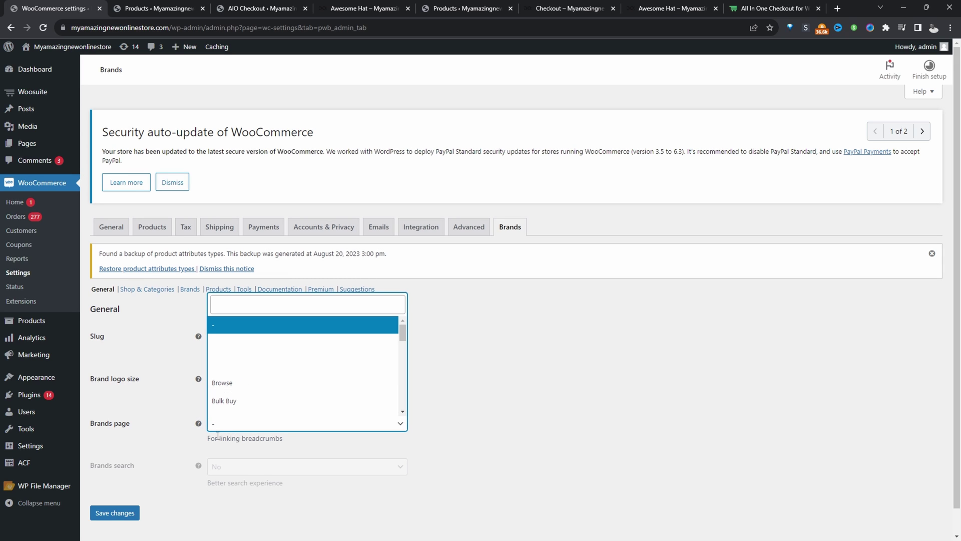
{"action": "left_click", "coordinate": [161, 430]}
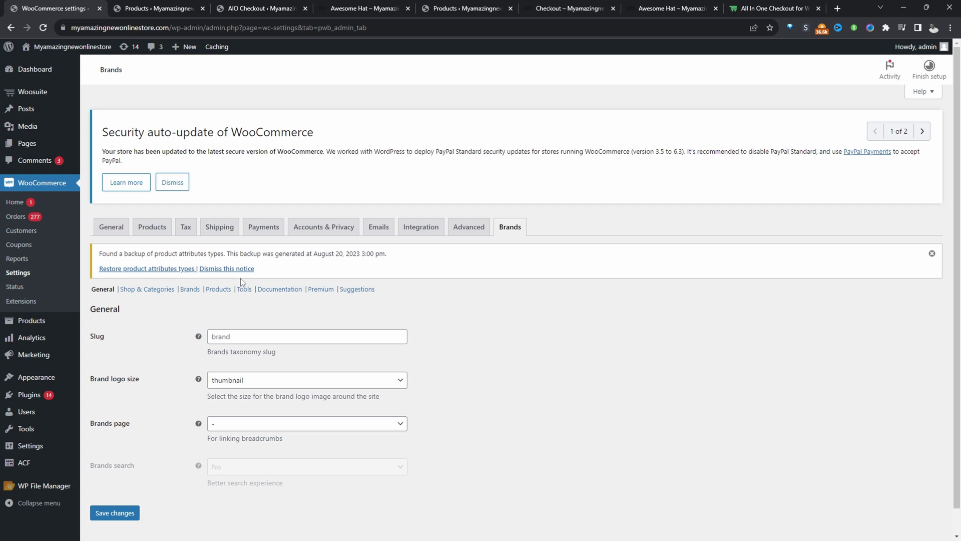
Step: Create and publish a new page titled 'Brands', leaving its body empty
{"action": "mouse_move", "coordinate": [184, 47]}
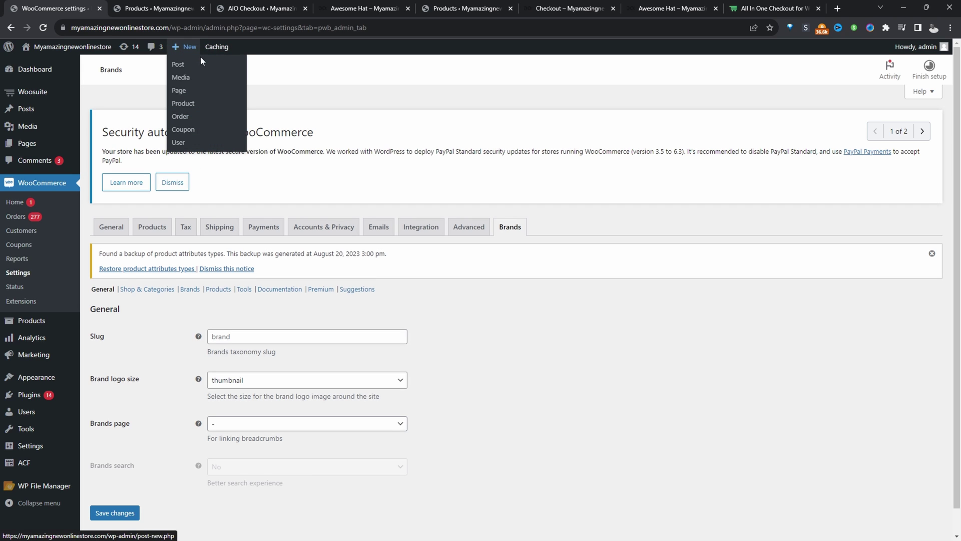
{"action": "middle_click", "coordinate": [199, 91]}
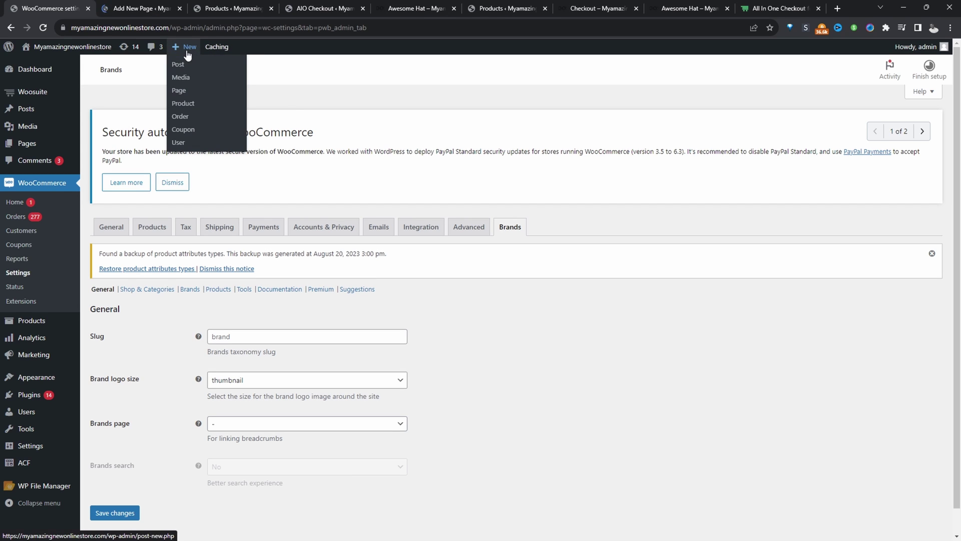
{"action": "left_click", "coordinate": [122, 8]}
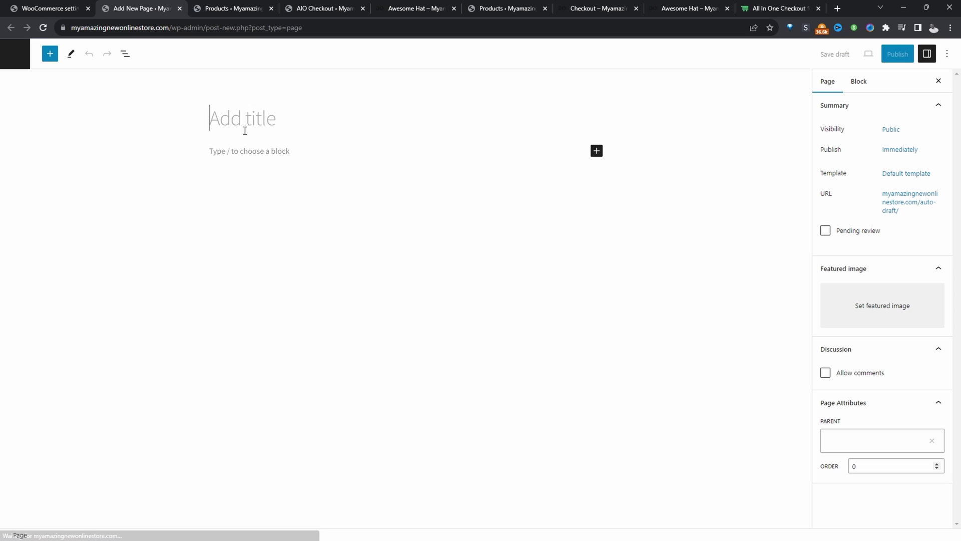
{"action": "type", "text": "Brands"}
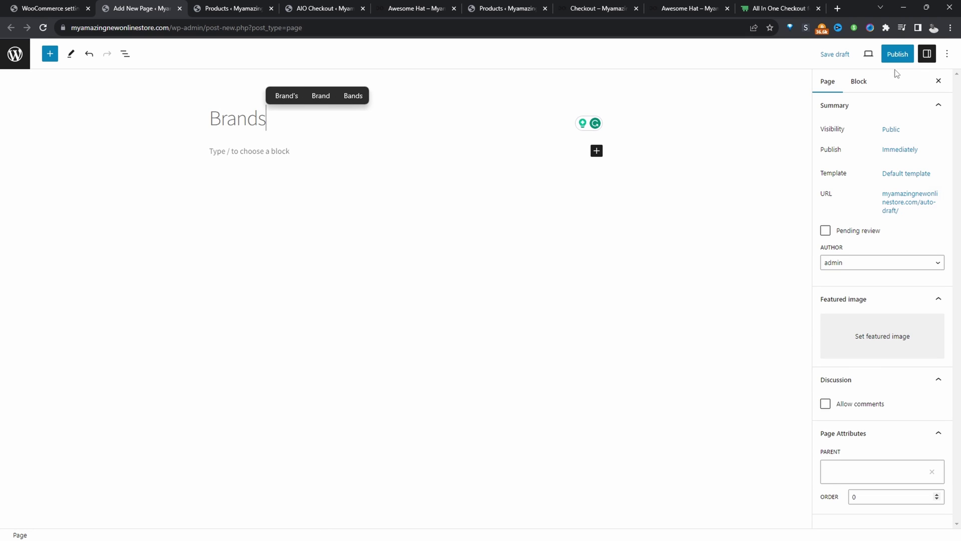
{"action": "left_click", "coordinate": [897, 55]}
{"action": "left_click", "coordinate": [873, 53]}
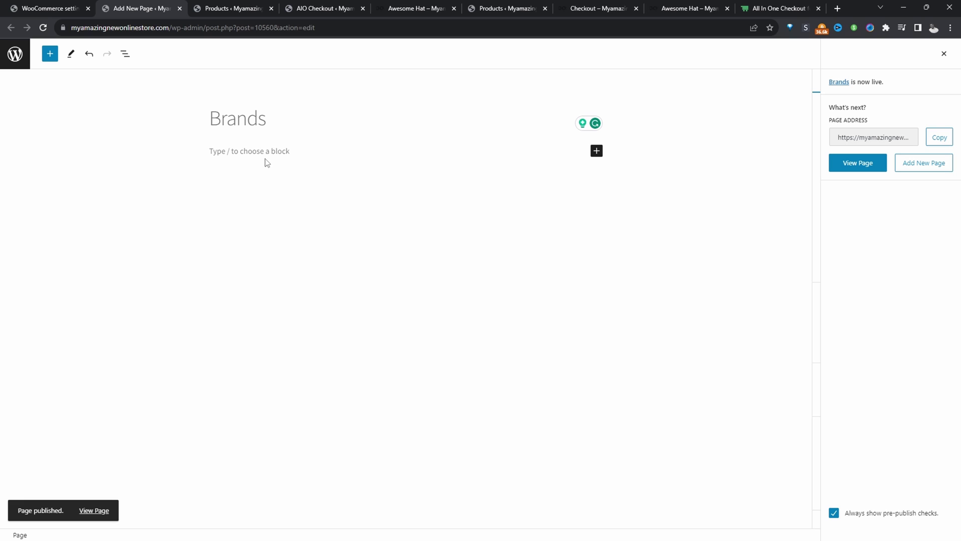
{"action": "left_click", "coordinate": [246, 151]}
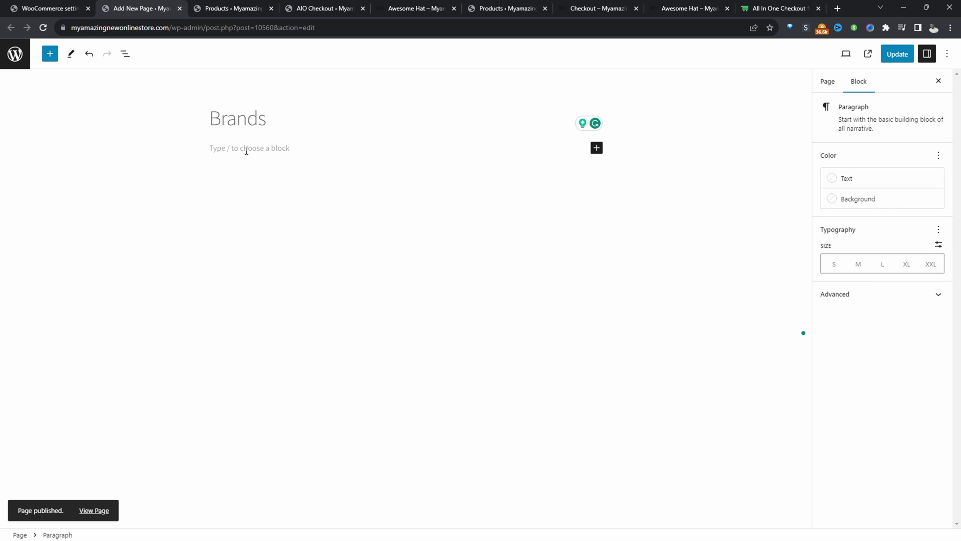
Step: Set the Brands page setting to 'Brands', save, and view the brand Products options
{"action": "left_click", "coordinate": [69, 8]}
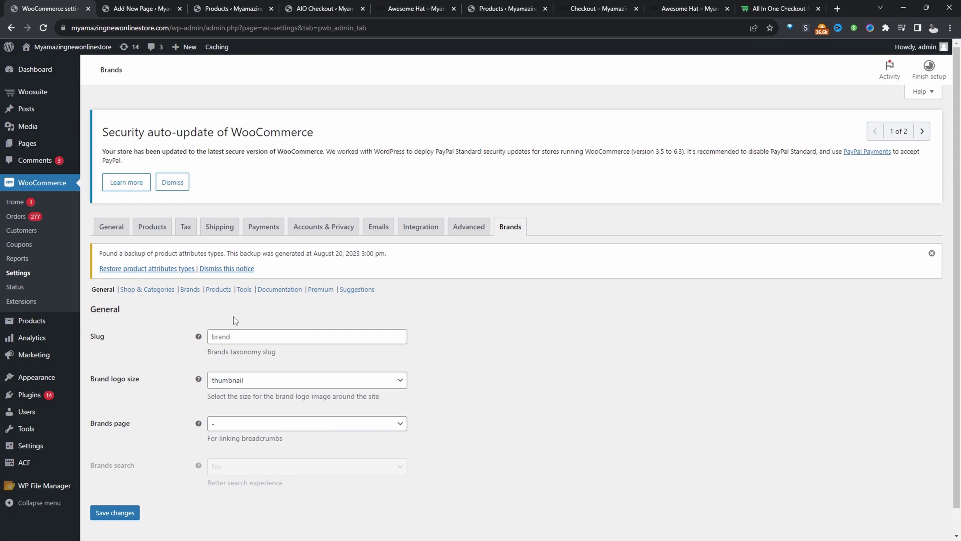
{"action": "left_click", "coordinate": [43, 27]}
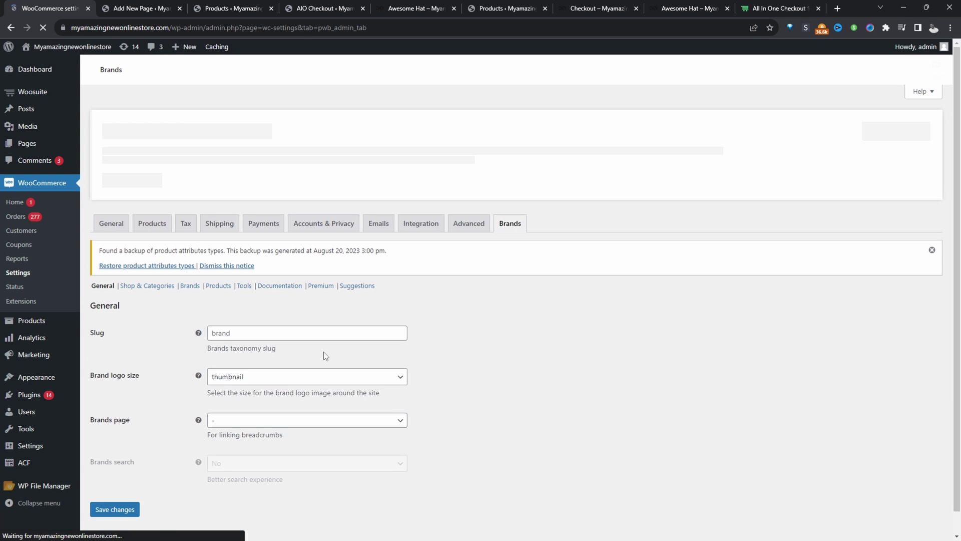
{"action": "left_click", "coordinate": [247, 423]}
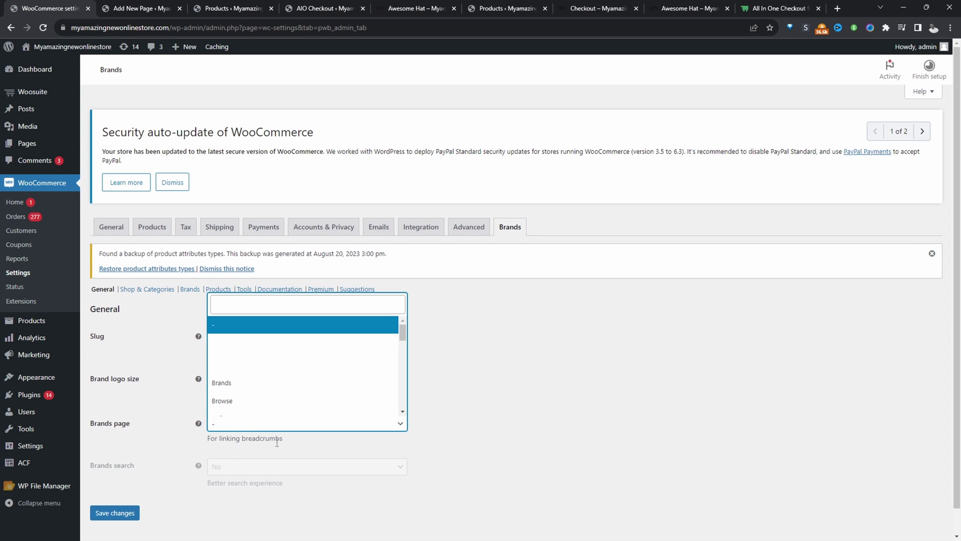
{"action": "left_click", "coordinate": [248, 390]}
{"action": "left_click", "coordinate": [137, 512]}
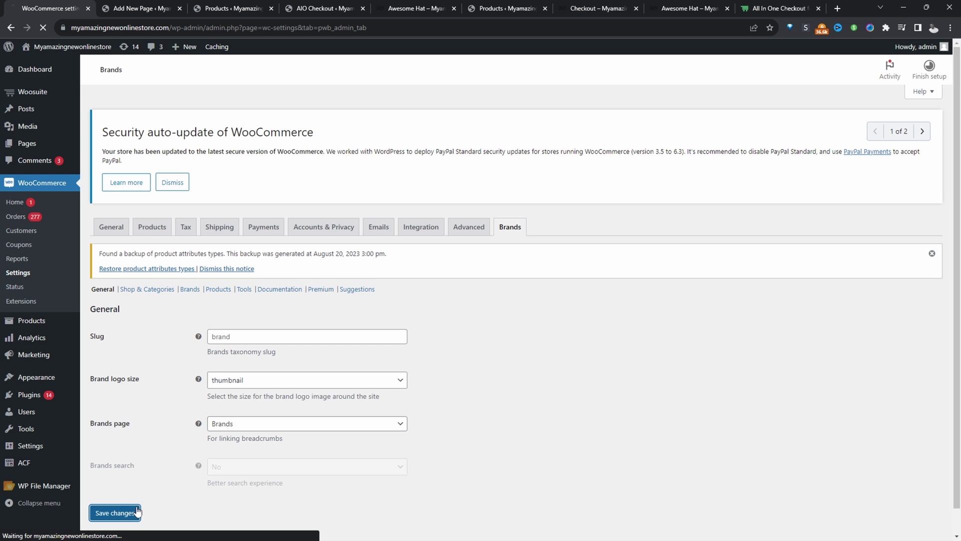
{"action": "left_click", "coordinate": [218, 289]}
{"action": "middle_click", "coordinate": [280, 289]}
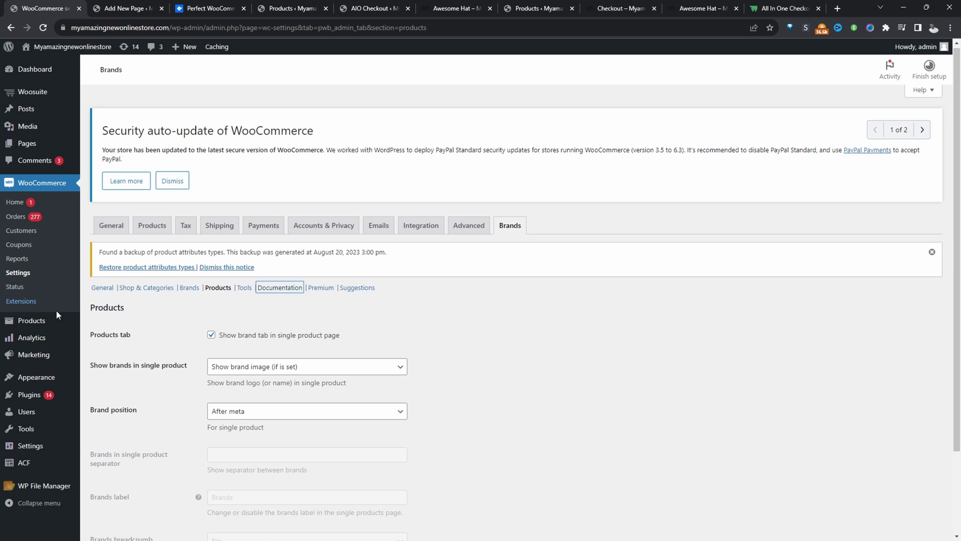
Step: Add a brand named 'Nike' under Products > Brands and open its Edit Brand page
{"action": "mouse_move", "coordinate": [55, 322]}
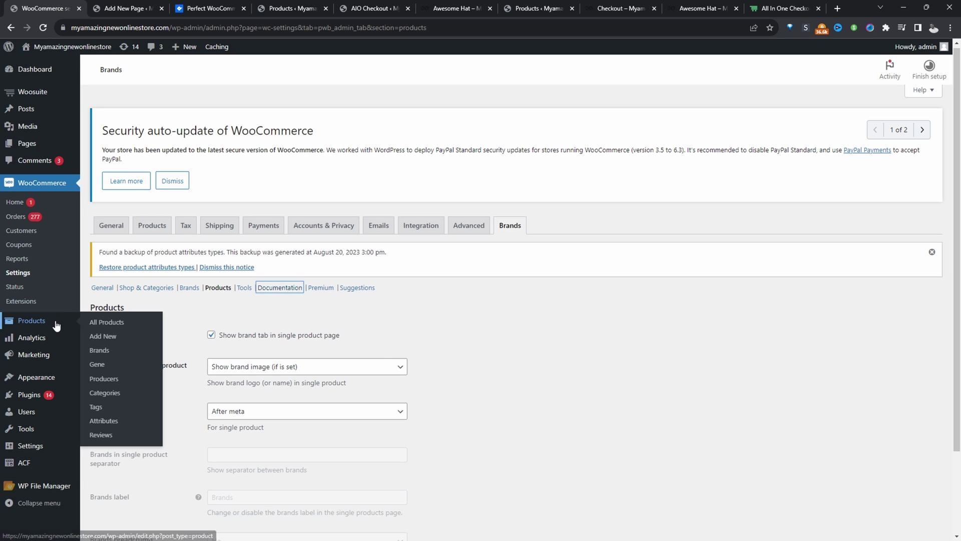
{"action": "left_click", "coordinate": [99, 350]}
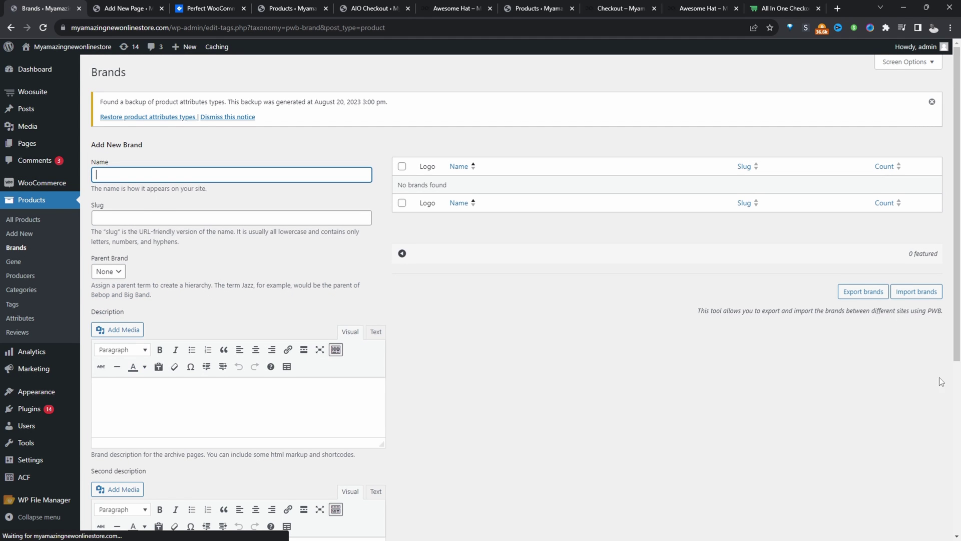
{"action": "scroll", "coordinate": [325, 425], "scroll_direction": "down", "scroll_amount": 5}
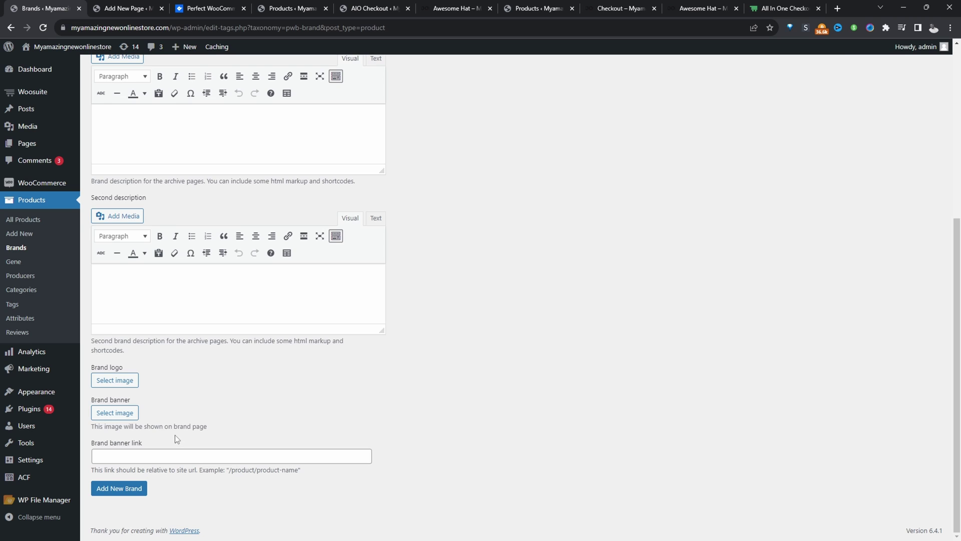
{"action": "scroll", "coordinate": [205, 459], "scroll_direction": "up", "scroll_amount": 5}
{"action": "left_click", "coordinate": [157, 174]}
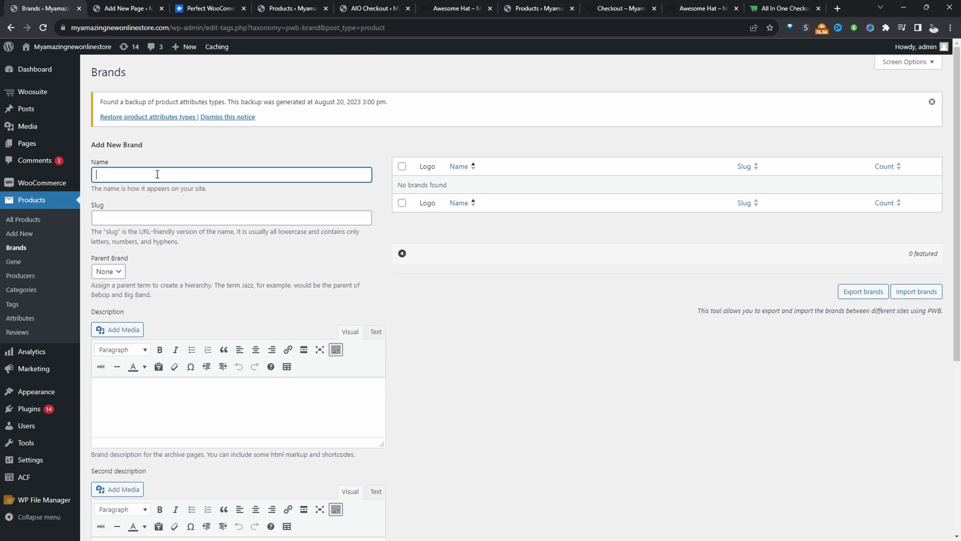
{"action": "type", "text": "Nike"}
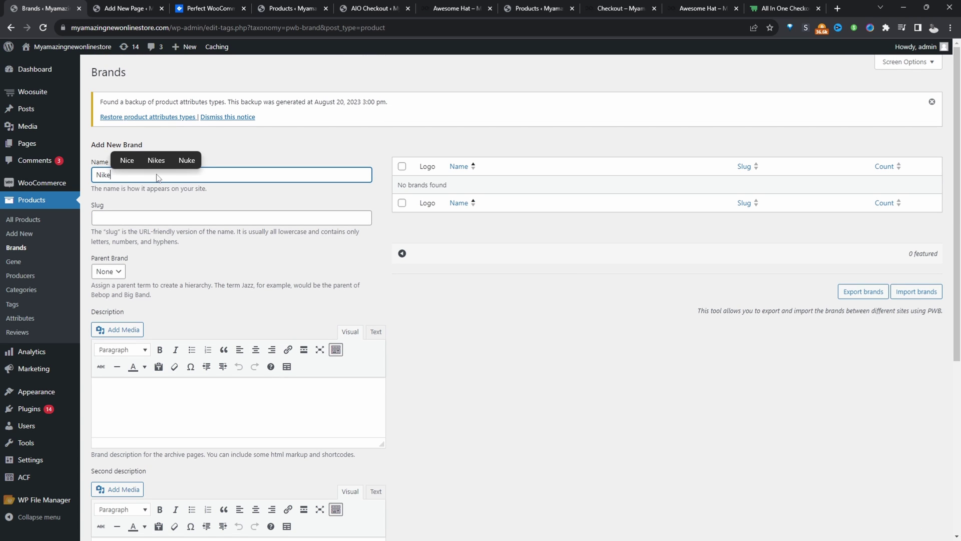
{"action": "key", "text": "Return"}
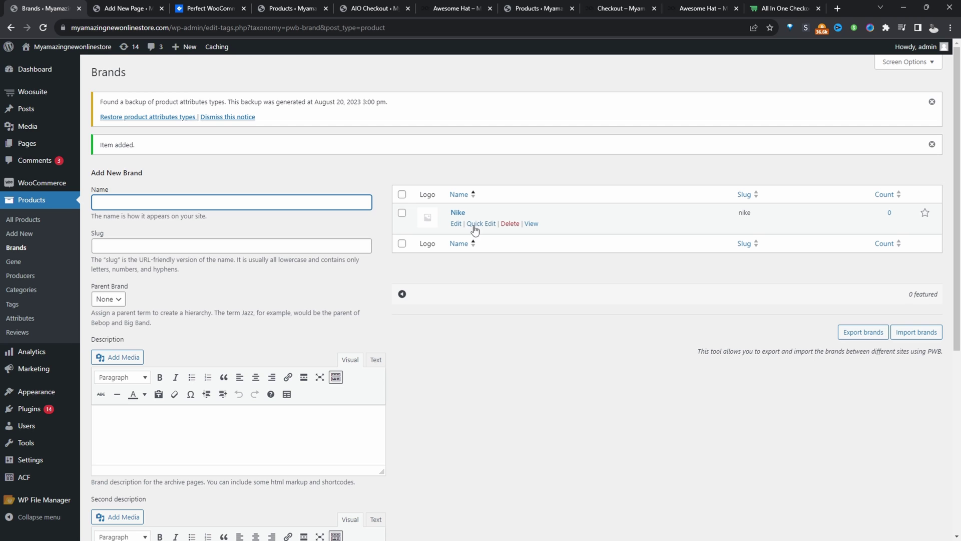
{"action": "left_click", "coordinate": [456, 224]}
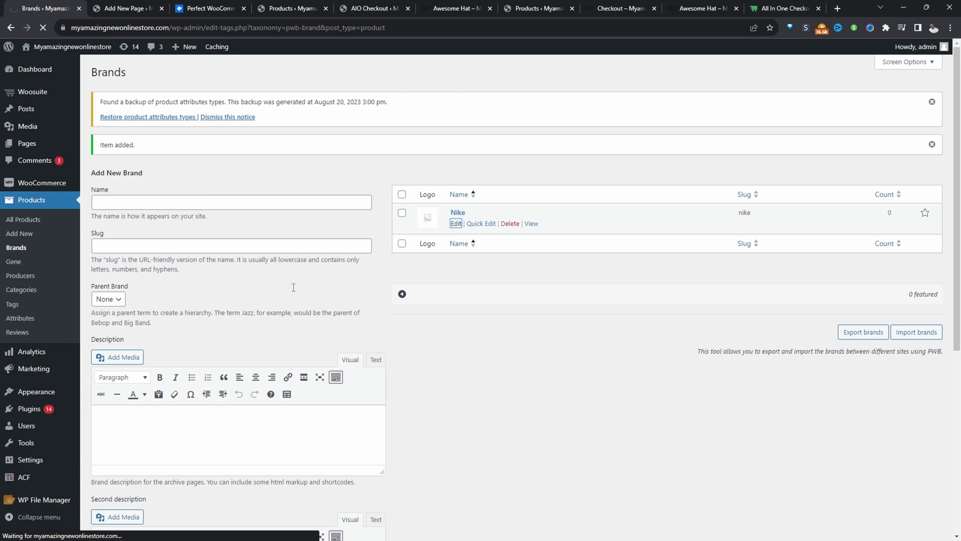
{"action": "scroll", "coordinate": [283, 455], "scroll_direction": "down", "scroll_amount": 4}
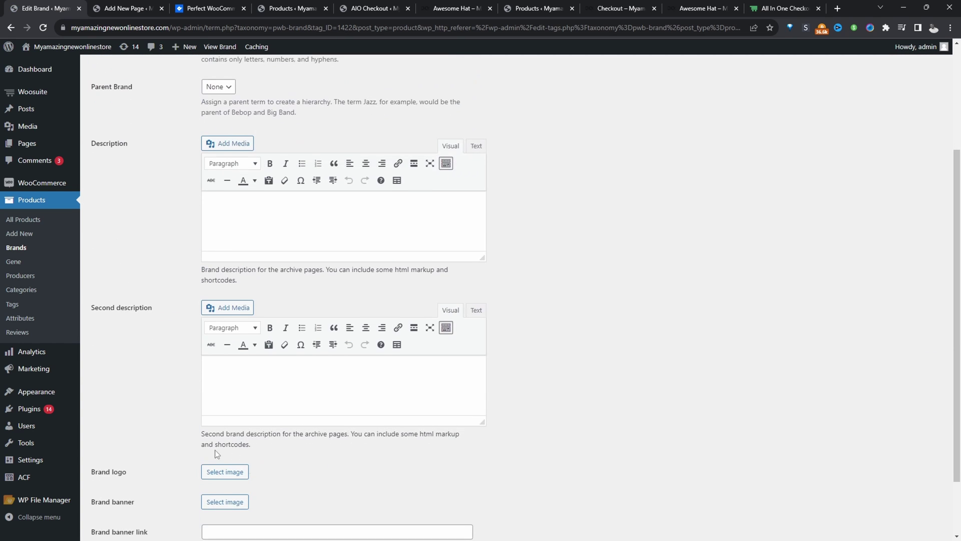
{"action": "scroll", "coordinate": [222, 491], "scroll_direction": "up", "scroll_amount": 4}
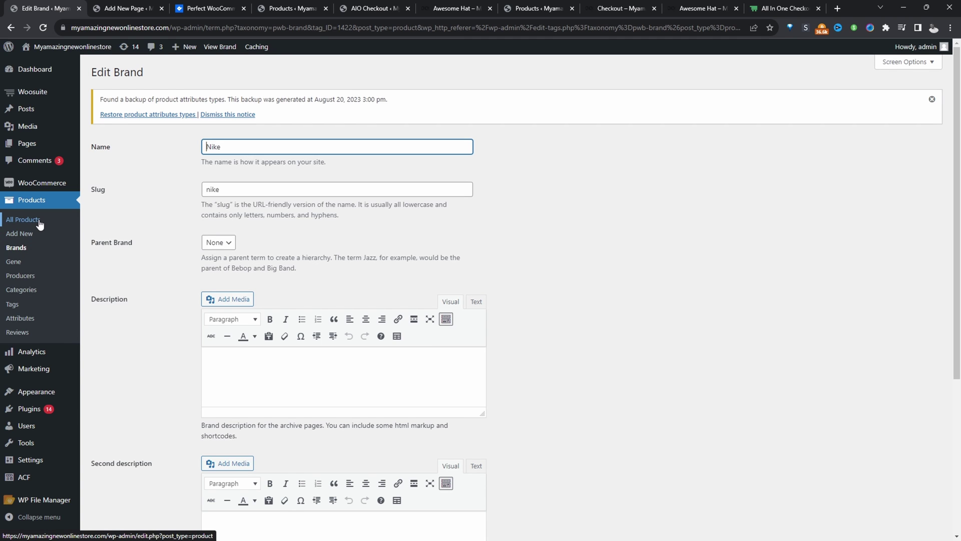
Step: Open the Pink Sheet Trouser product for editing from All Products
{"action": "left_click", "coordinate": [22, 220]}
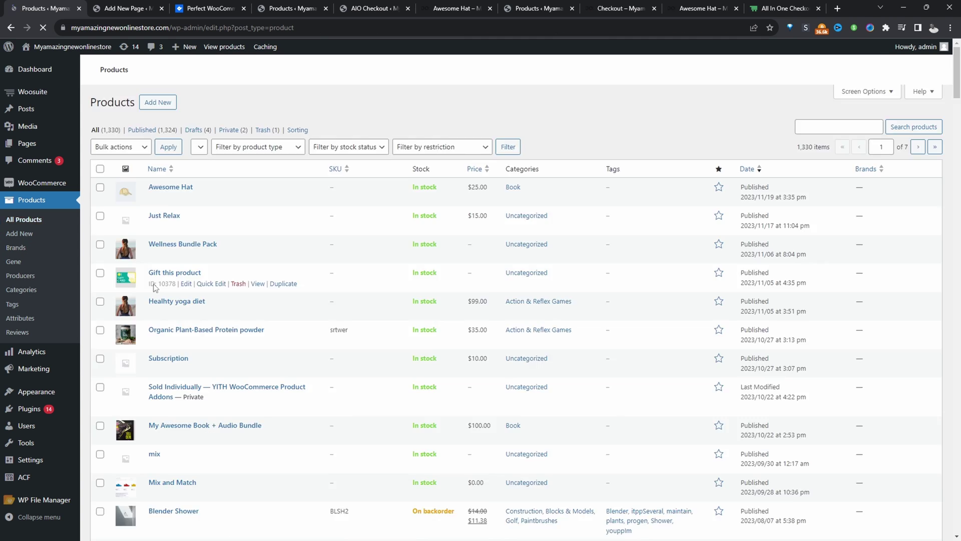
{"action": "scroll", "coordinate": [165, 296], "scroll_direction": "down", "scroll_amount": 4}
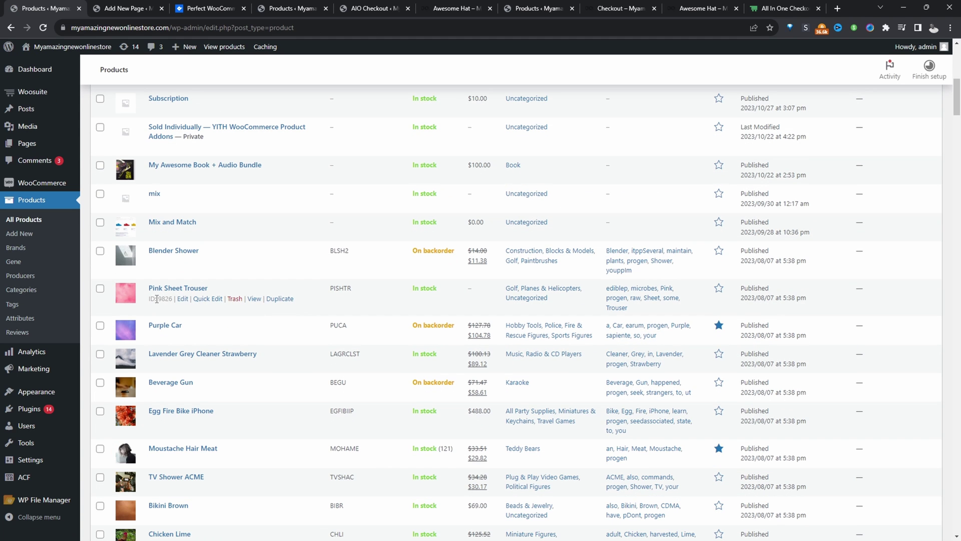
{"action": "left_click", "coordinate": [183, 299]}
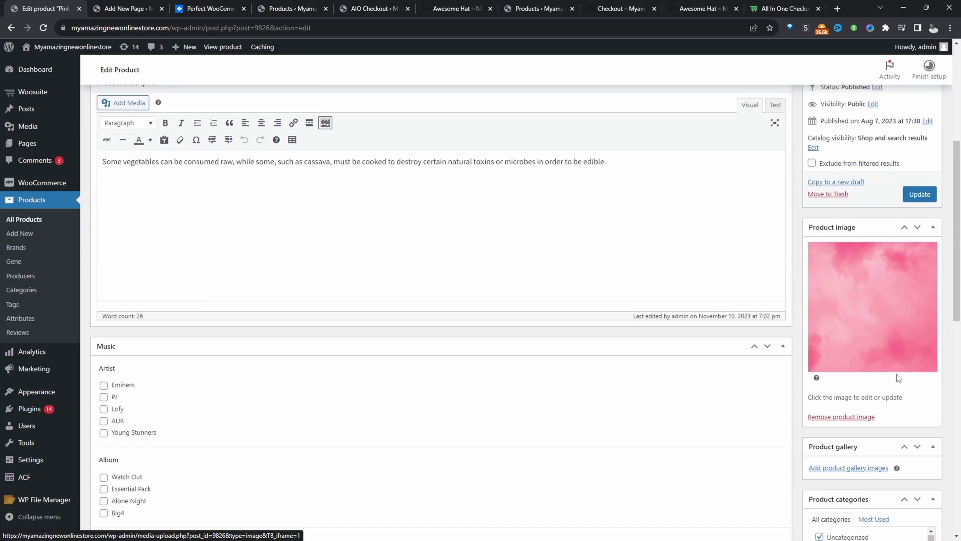
{"action": "scroll", "coordinate": [906, 493], "scroll_direction": "down", "scroll_amount": 3}
{"action": "scroll", "coordinate": [906, 494], "scroll_direction": "down", "scroll_amount": 8}
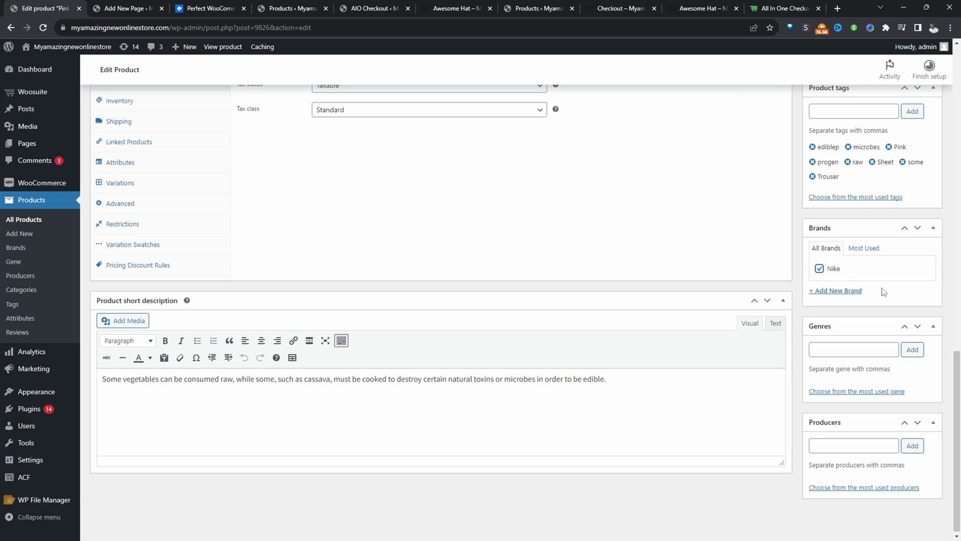
Step: Add a new 'Apple' brand and update the product with its Nike brand
{"action": "left_click", "coordinate": [851, 292]}
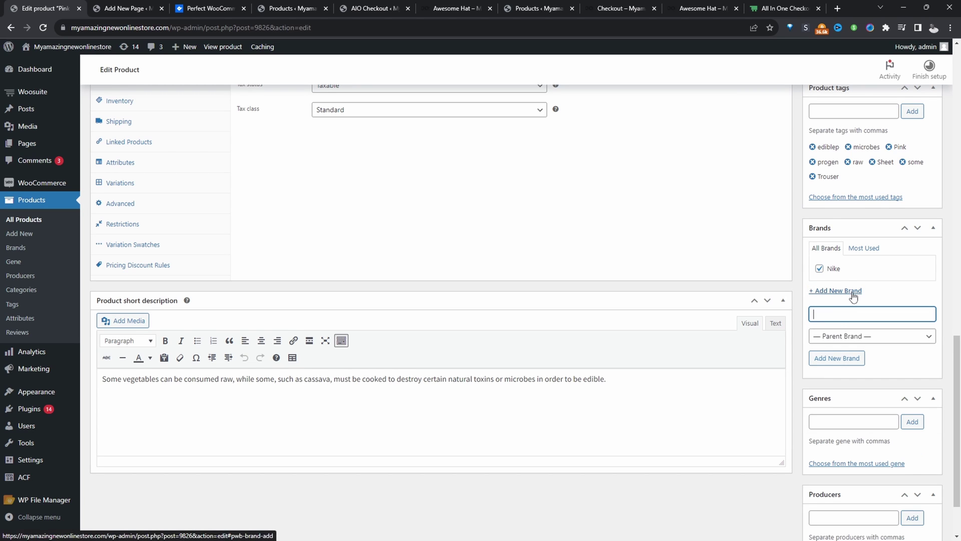
{"action": "type", "text": "Apple"}
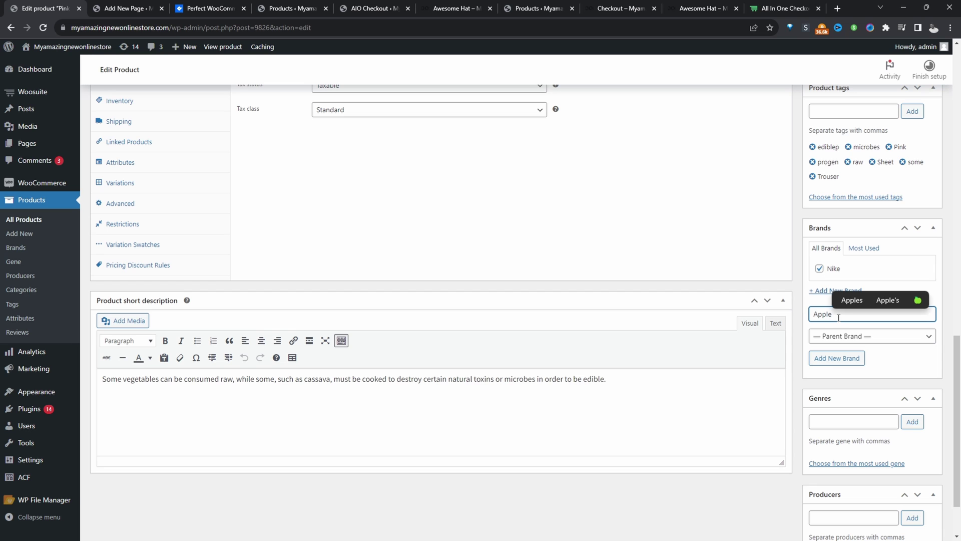
{"action": "key", "text": "Return"}
{"action": "scroll", "coordinate": [867, 389], "scroll_direction": "up", "scroll_amount": 15}
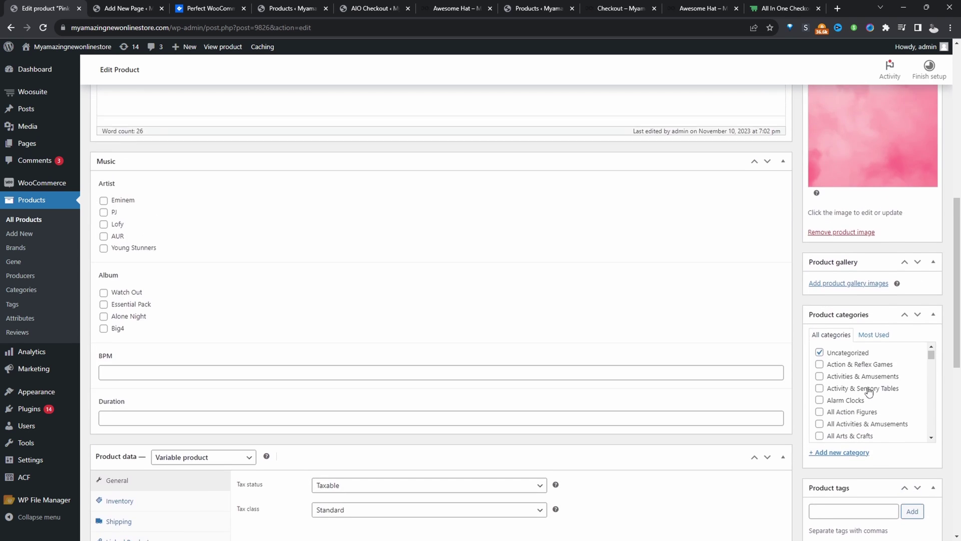
{"action": "left_click", "coordinate": [921, 455]}
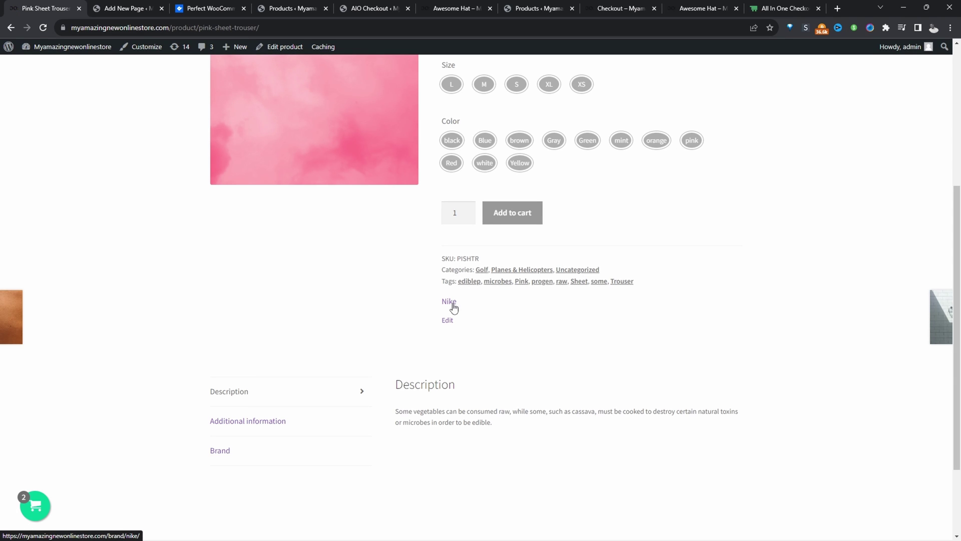
Step: Confirm the product's Brand tab shows Nike, check the other tabs, then go to Shop
{"action": "left_click", "coordinate": [234, 454]}
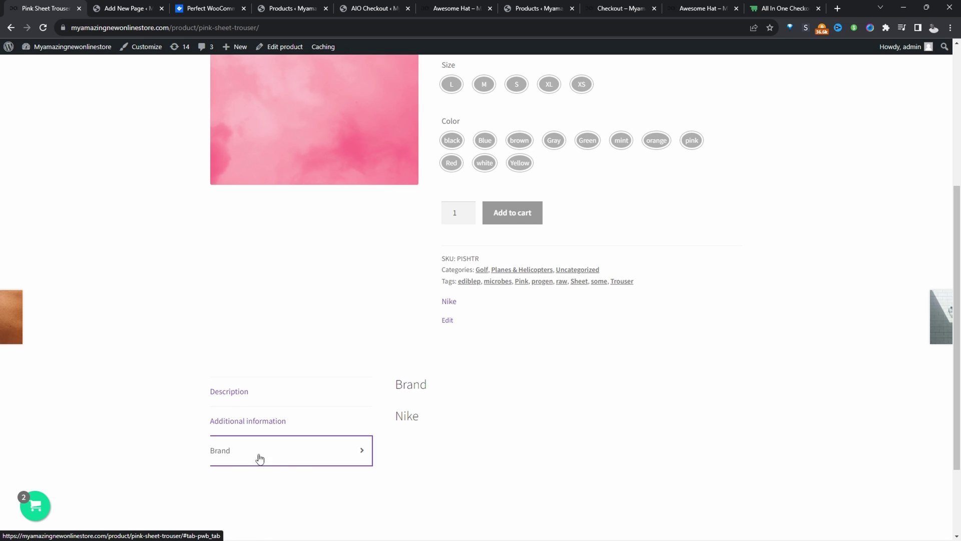
{"action": "left_click", "coordinate": [269, 423]}
{"action": "left_click", "coordinate": [260, 401]}
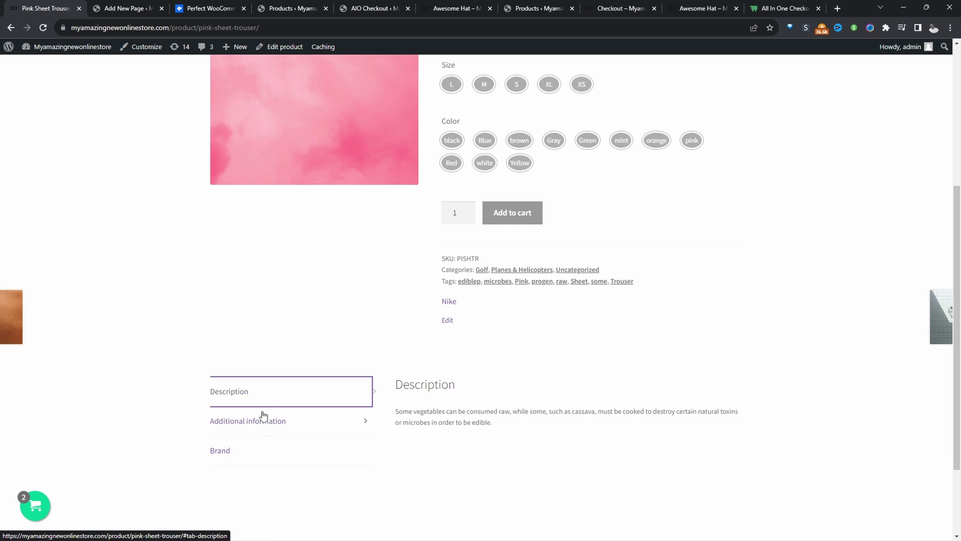
{"action": "scroll", "coordinate": [409, 454], "scroll_direction": "up", "scroll_amount": 5}
{"action": "left_click", "coordinate": [258, 140]}
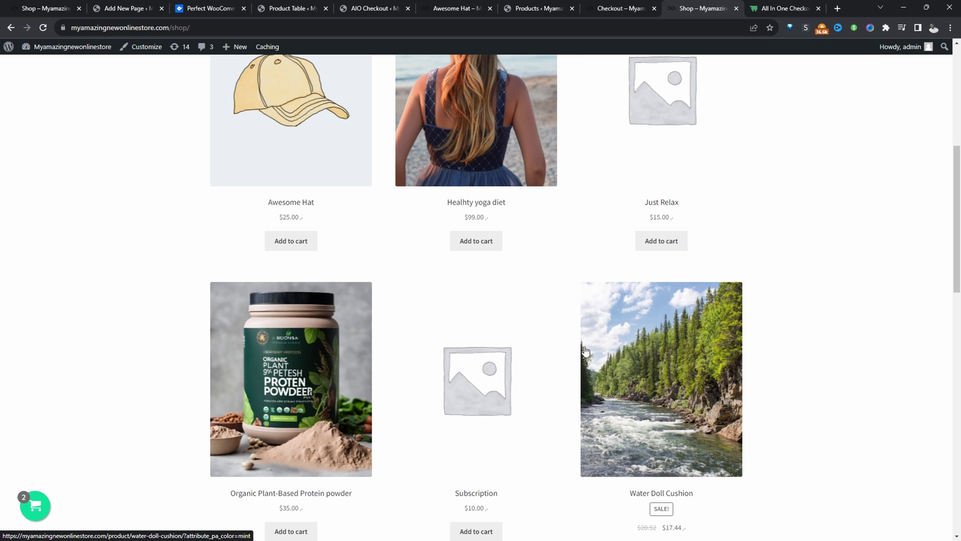
Step: Open the Customizer's Sidebar widget area for the shop page
{"action": "scroll", "coordinate": [586, 351], "scroll_direction": "up", "scroll_amount": 7}
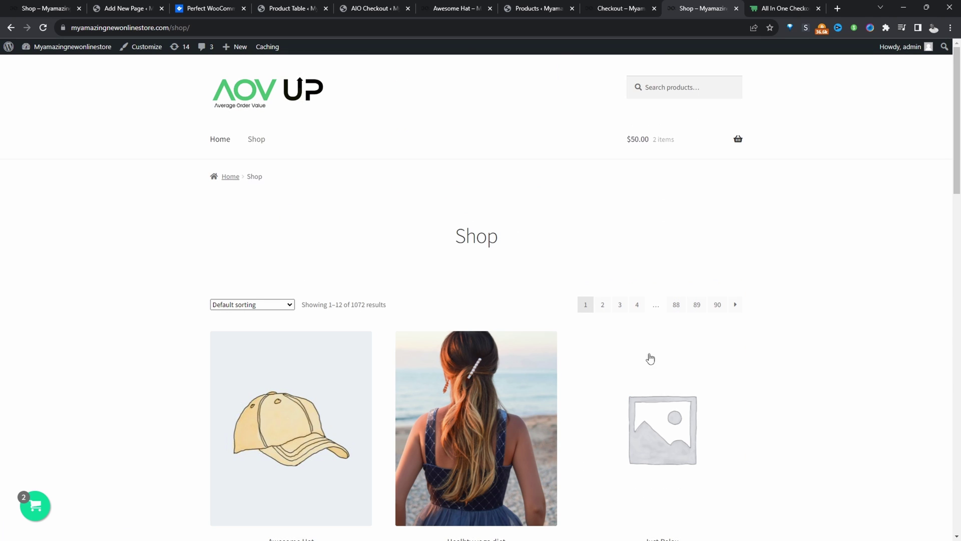
{"action": "left_click", "coordinate": [154, 52]}
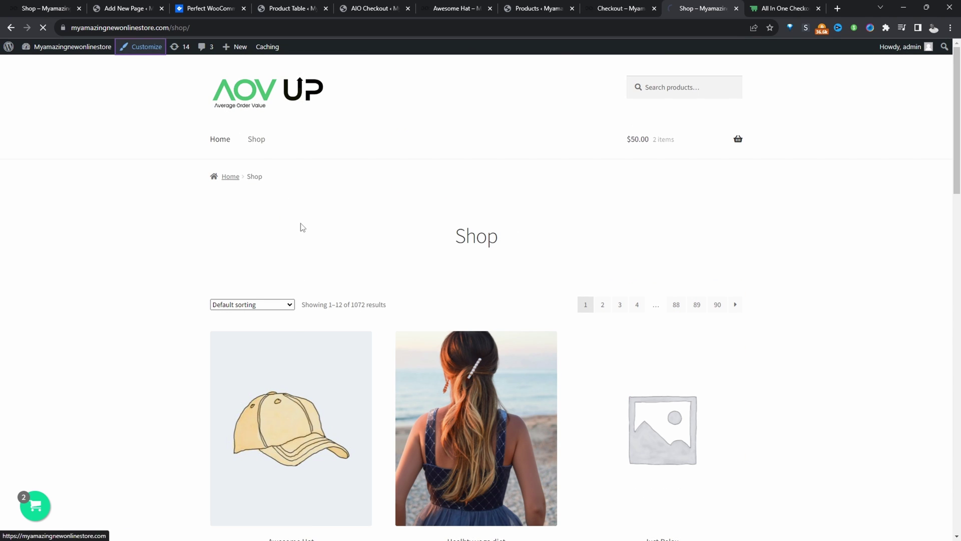
{"action": "left_click", "coordinate": [32, 338]}
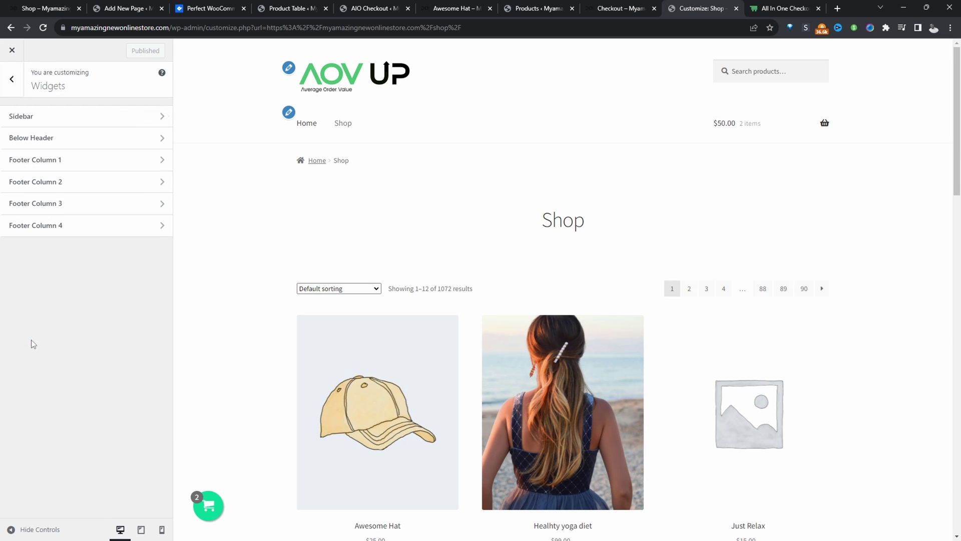
{"action": "left_click", "coordinate": [47, 120]}
{"action": "left_click", "coordinate": [82, 324]}
Step: Insert the 'Filter products by brand' widget into the sidebar and publish it
{"action": "left_click", "coordinate": [86, 175]}
{"action": "type", "text": "bra"}
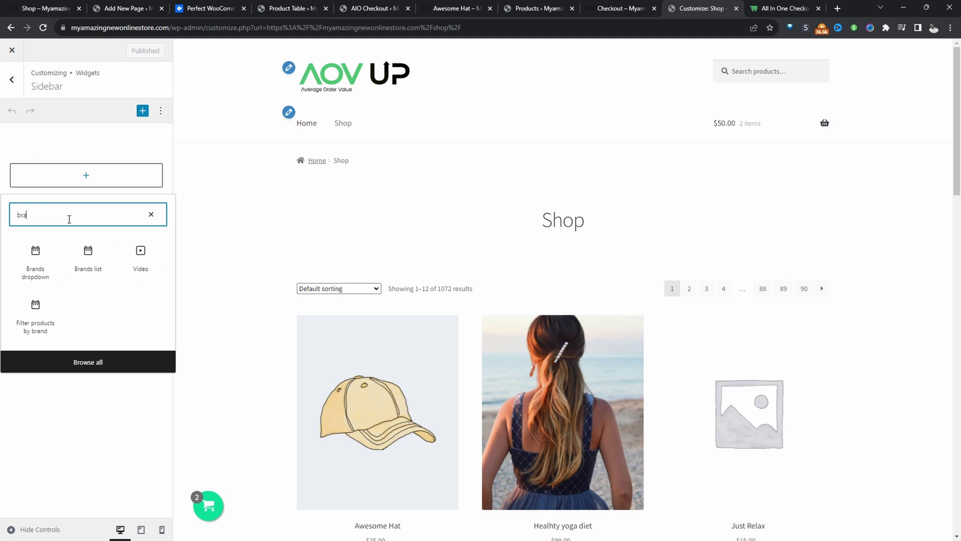
{"action": "left_click", "coordinate": [36, 328]}
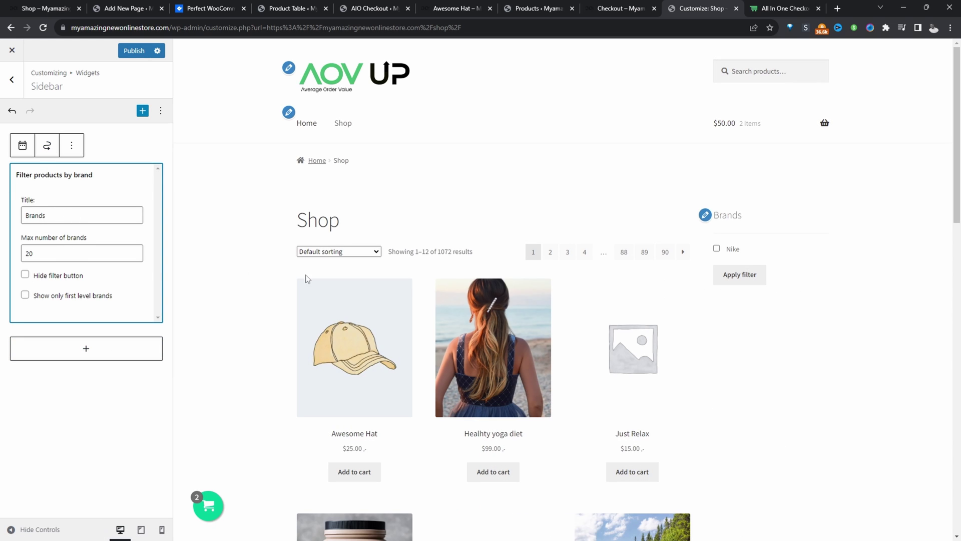
{"action": "left_click", "coordinate": [140, 55]}
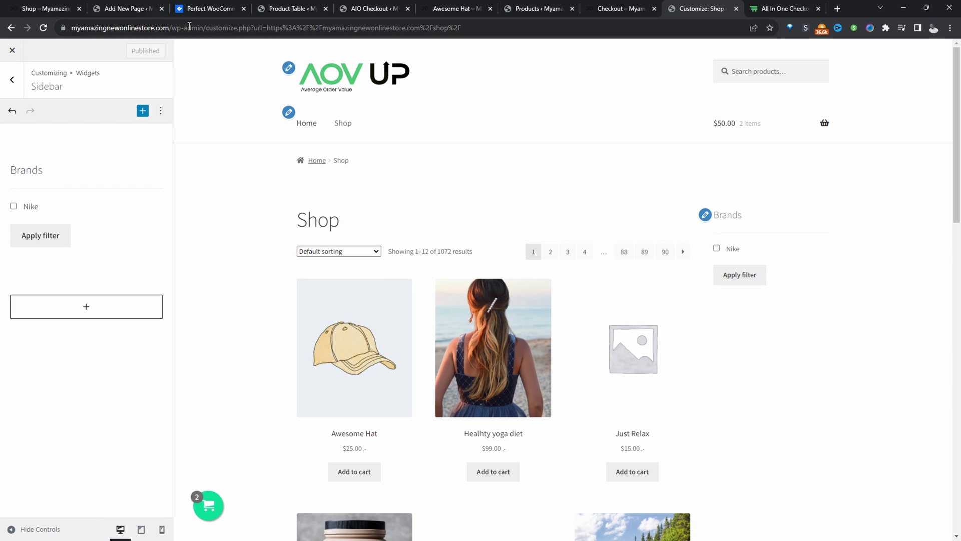
Step: Filter the live shop by the Nike brand to check it narrows to one product, then clear the filter
{"action": "left_click", "coordinate": [344, 123]}
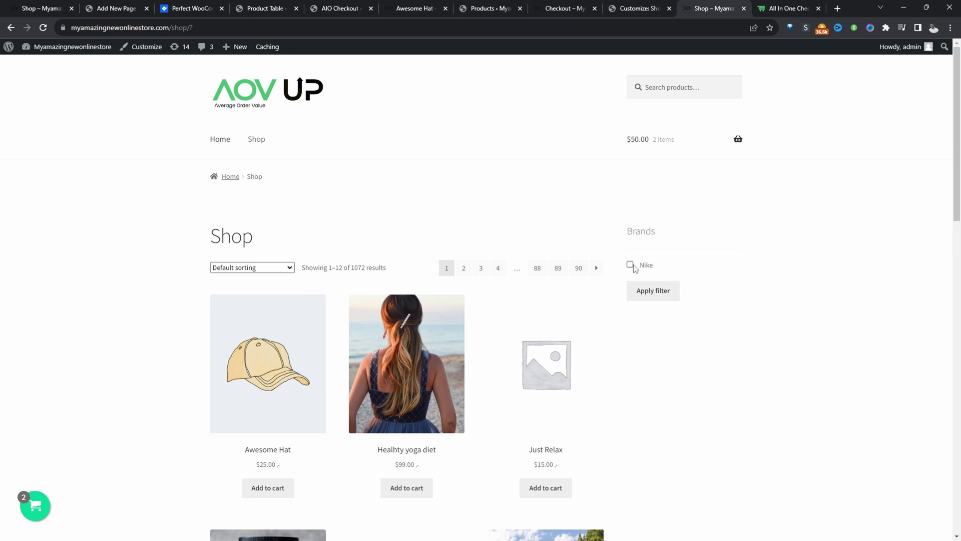
{"action": "left_click", "coordinate": [630, 265]}
{"action": "left_click", "coordinate": [646, 298]}
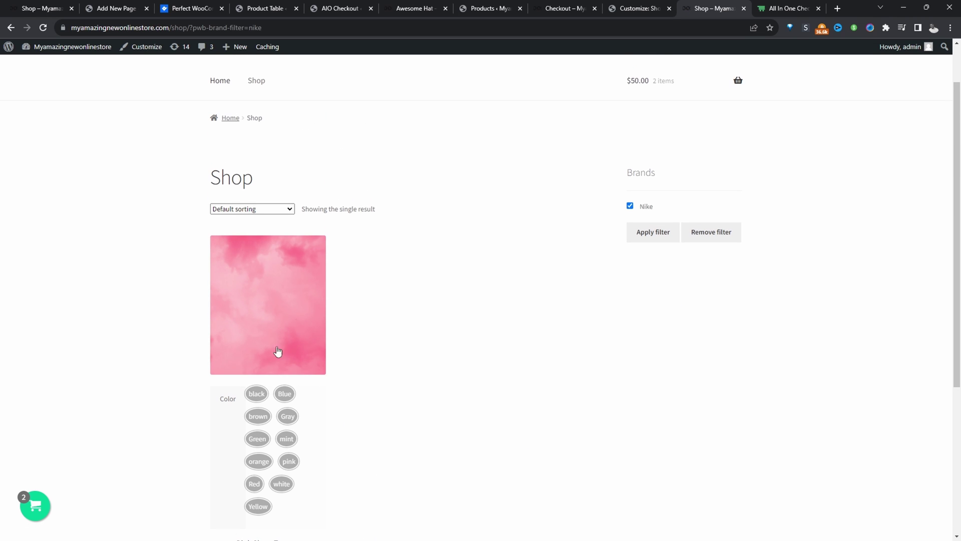
{"action": "left_click", "coordinate": [712, 232]}
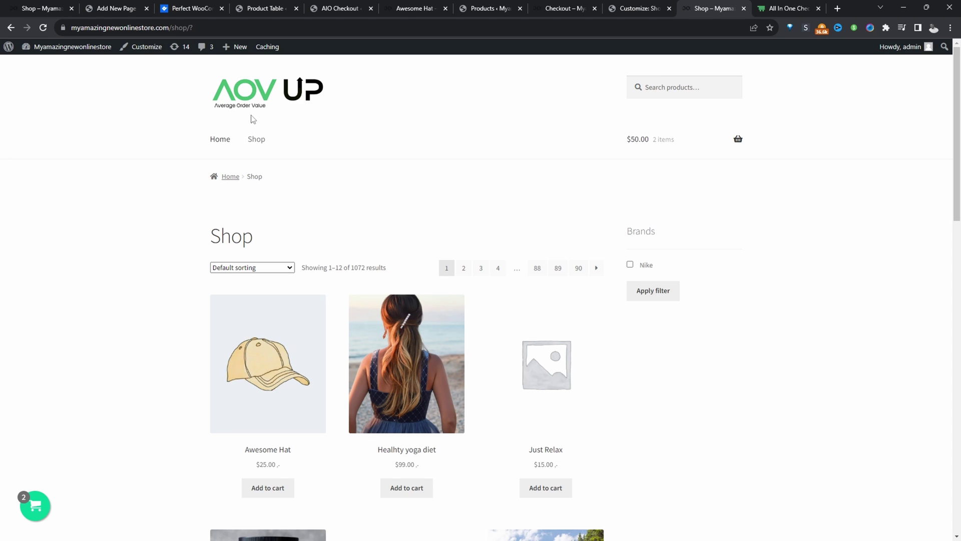
Step: Change the shop URL to the brands path to load the still-empty Brands page
{"action": "left_click_drag", "start_coordinate": [170, 28], "coordinate": [200, 30]}
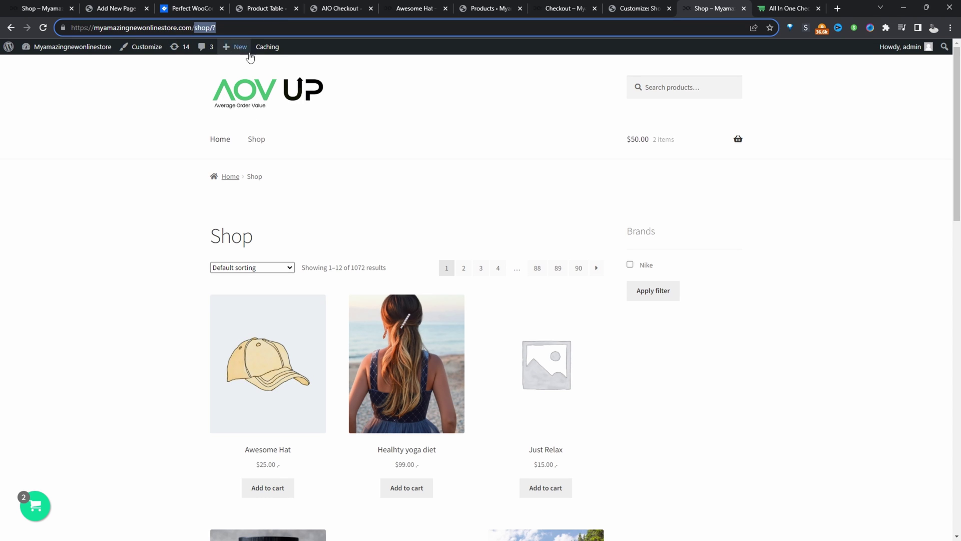
{"action": "type", "text": "brads"}
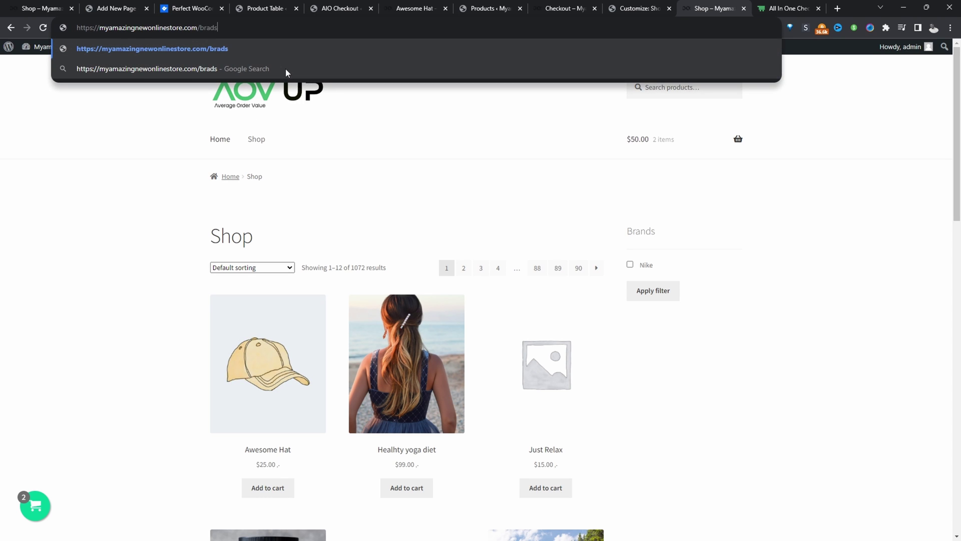
{"action": "key", "text": "Return"}
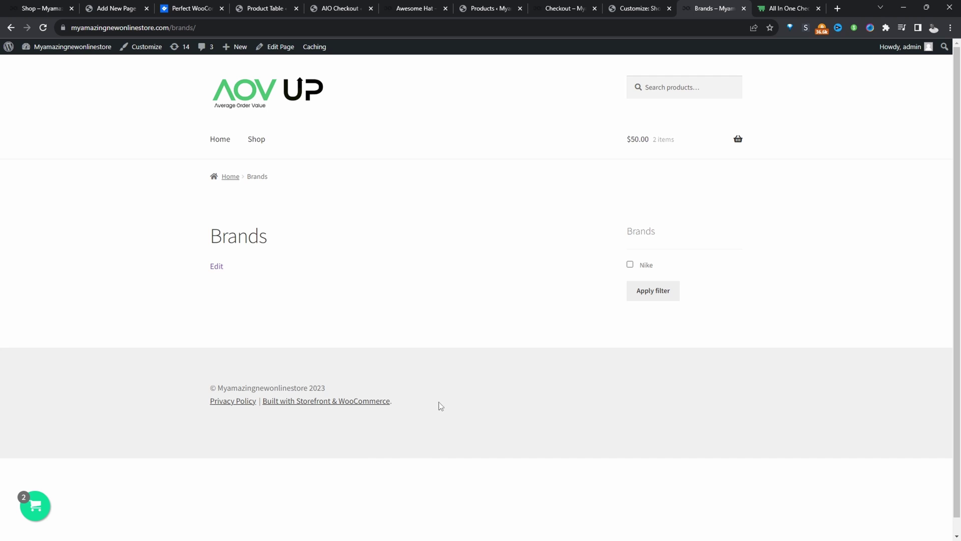
Step: Switch to the Perfect WooCommerce Brands documentation and open its Shortcodes page
{"action": "key", "text": "ctrl+3"}
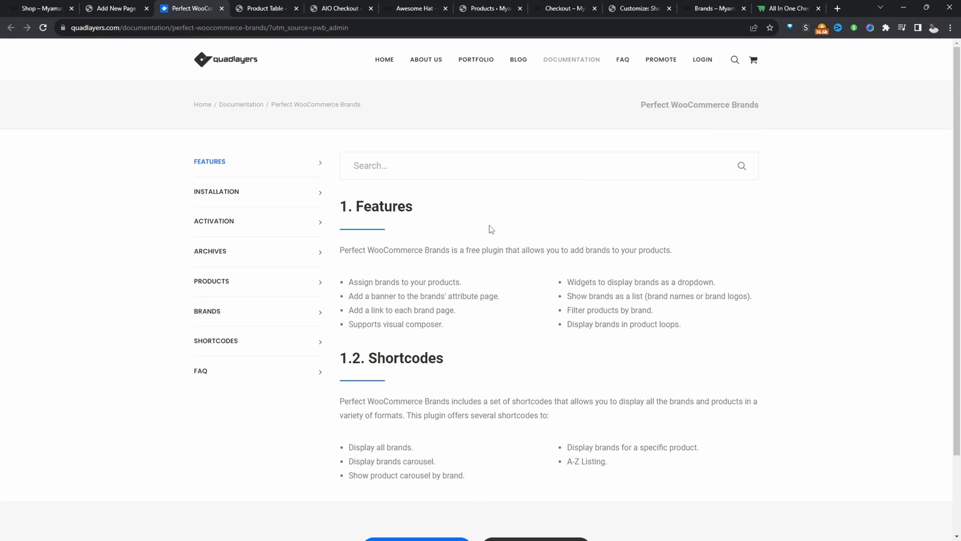
{"action": "scroll", "coordinate": [496, 285], "scroll_direction": "down", "scroll_amount": 2}
{"action": "scroll", "coordinate": [503, 313], "scroll_direction": "up", "scroll_amount": 2}
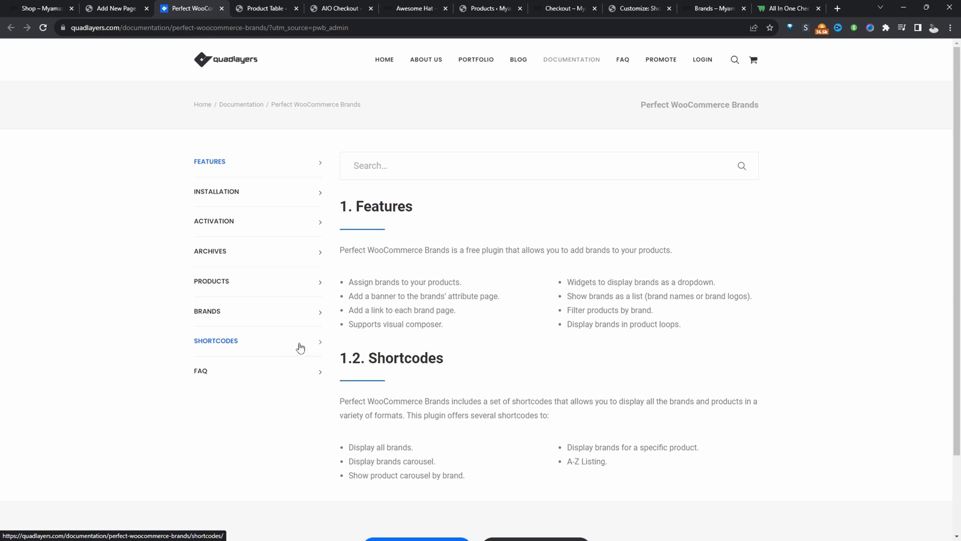
{"action": "left_click", "coordinate": [226, 346]}
{"action": "scroll", "coordinate": [395, 331], "scroll_direction": "down", "scroll_amount": 4}
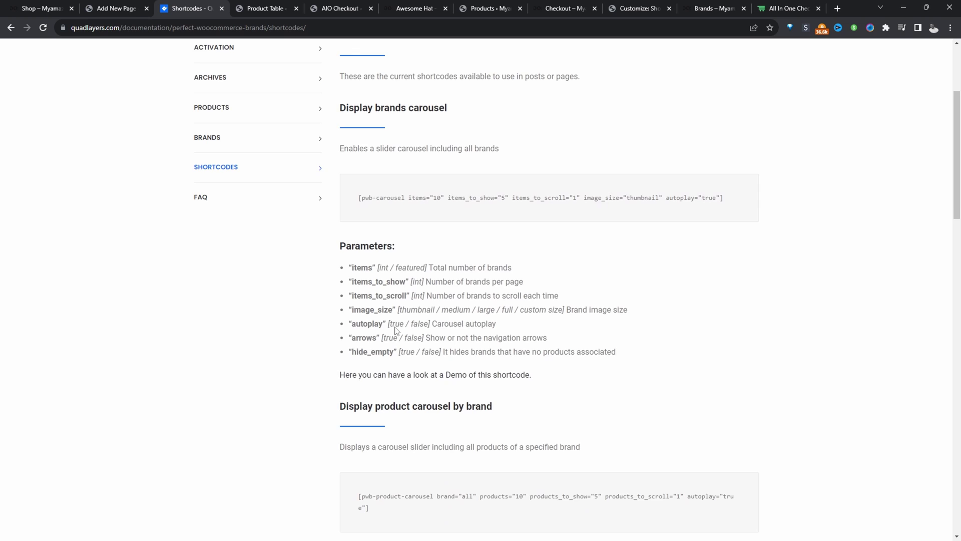
Step: Scroll down to A-Z Listing and select just the [pwb-az-listing] shortcode
{"action": "left_click_drag", "start_coordinate": [358, 190], "coordinate": [710, 197]}
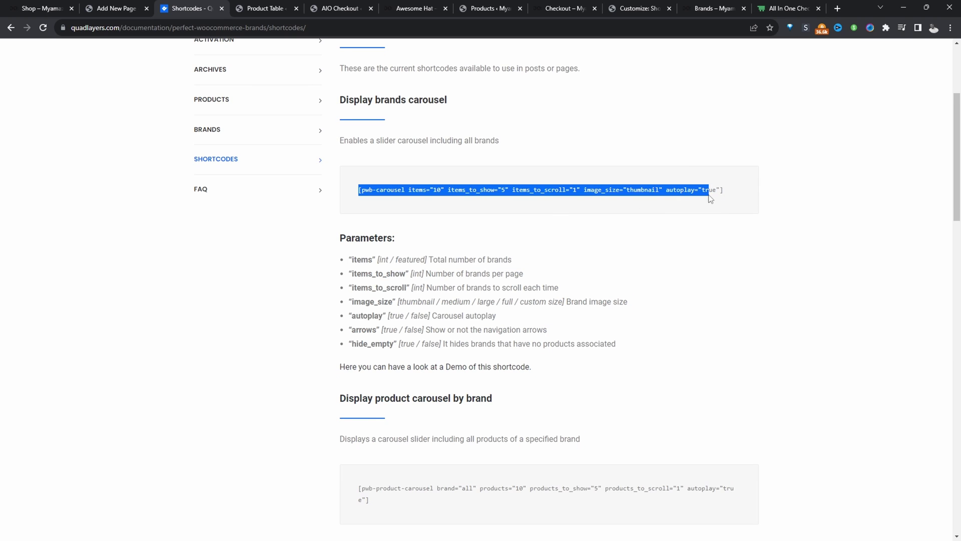
{"action": "scroll", "coordinate": [369, 339], "scroll_direction": "down", "scroll_amount": 8}
{"action": "scroll", "coordinate": [442, 339], "scroll_direction": "down", "scroll_amount": 3}
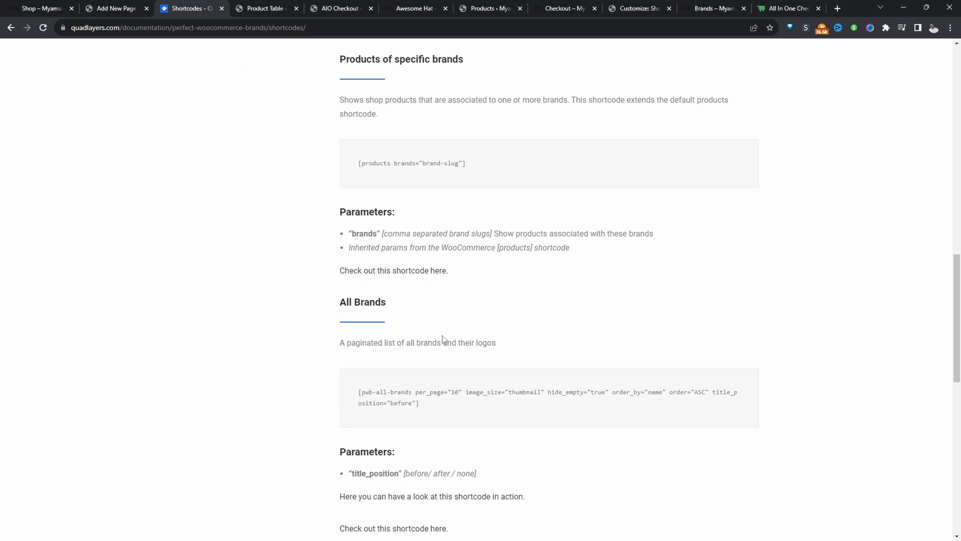
{"action": "scroll", "coordinate": [467, 284], "scroll_direction": "down", "scroll_amount": 8}
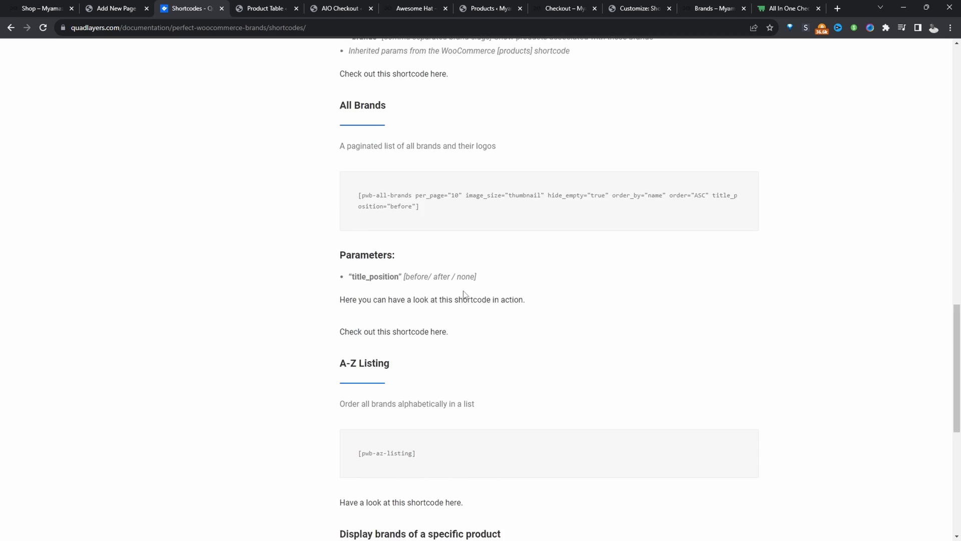
{"action": "left_click_drag", "start_coordinate": [429, 276], "coordinate": [357, 268]}
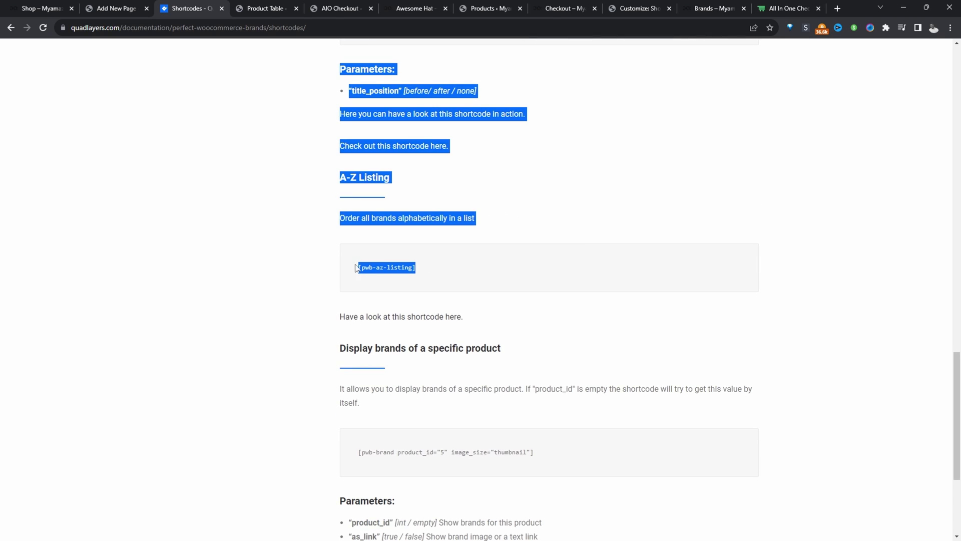
{"action": "left_click", "coordinate": [380, 265]}
{"action": "left_click_drag", "start_coordinate": [415, 267], "coordinate": [358, 268]}
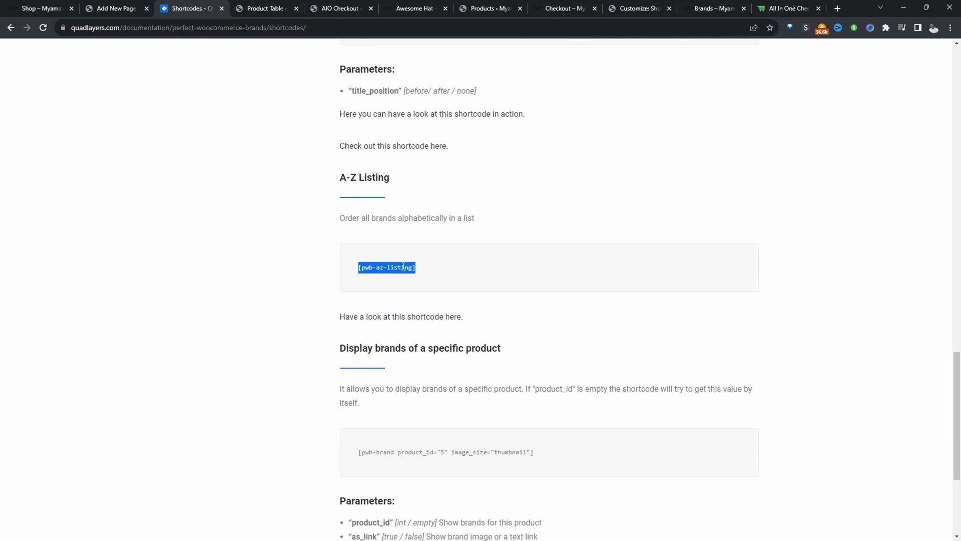
Step: Paste [pwb-az-listing] into the Brands page's empty paragraph, update the page and view it
{"action": "right_click", "coordinate": [404, 268]}
{"action": "left_click", "coordinate": [426, 275]}
{"action": "key", "text": "ctrl+Page_Up"}
{"action": "right_click", "coordinate": [270, 146]}
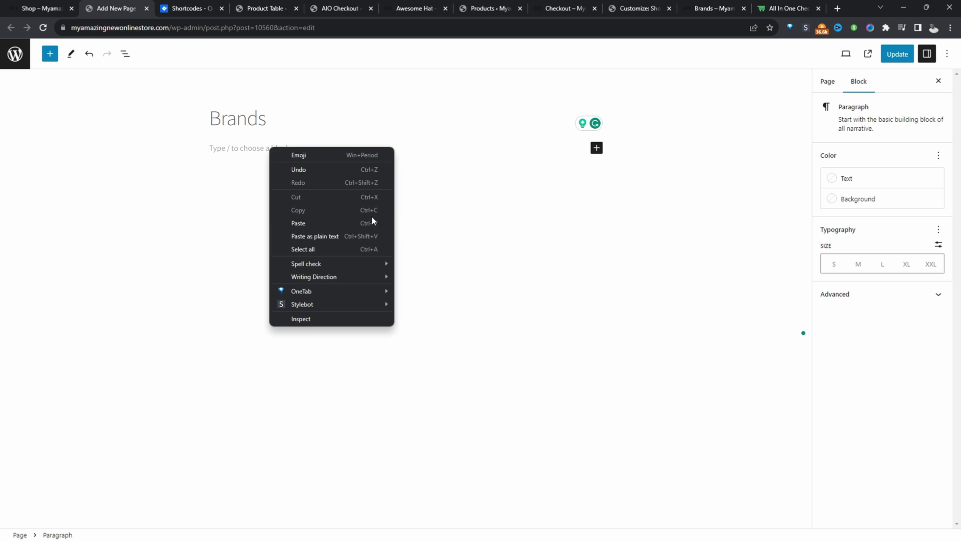
{"action": "left_click", "coordinate": [332, 222]}
{"action": "key", "text": "ctrl+s"}
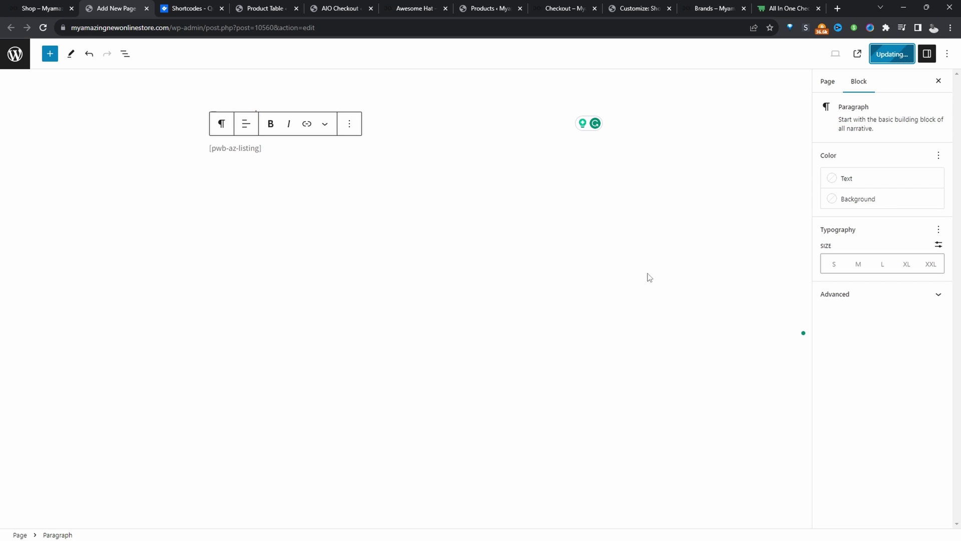
{"action": "left_click", "coordinate": [95, 512]}
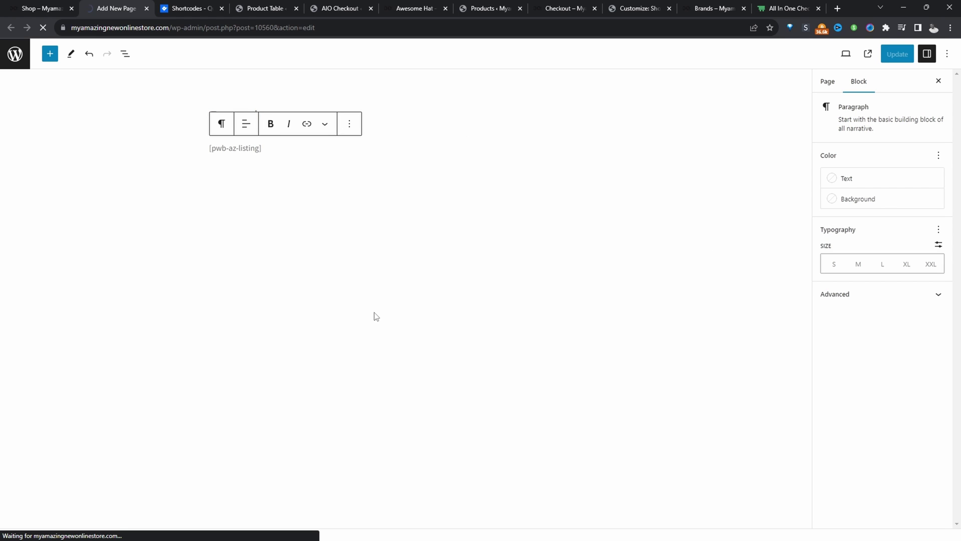